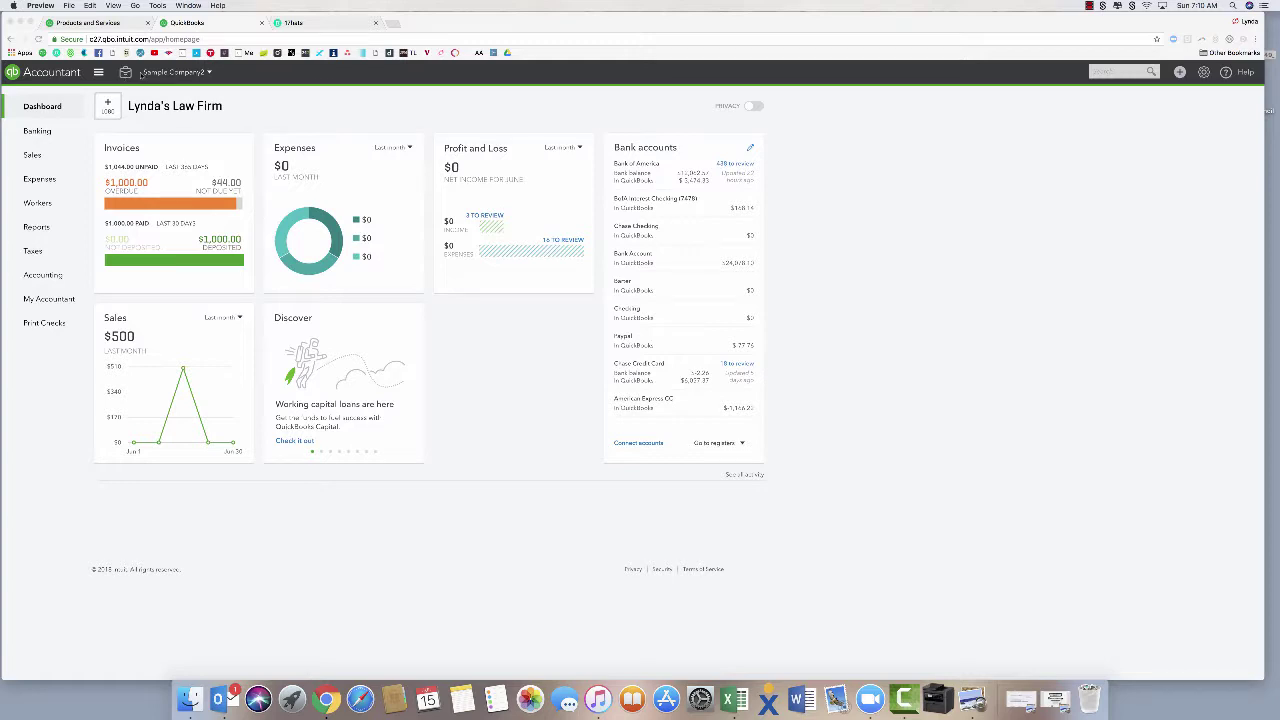
Open the accountant Report Tools and review the reconciliation status of the accounts.
click(125, 73)
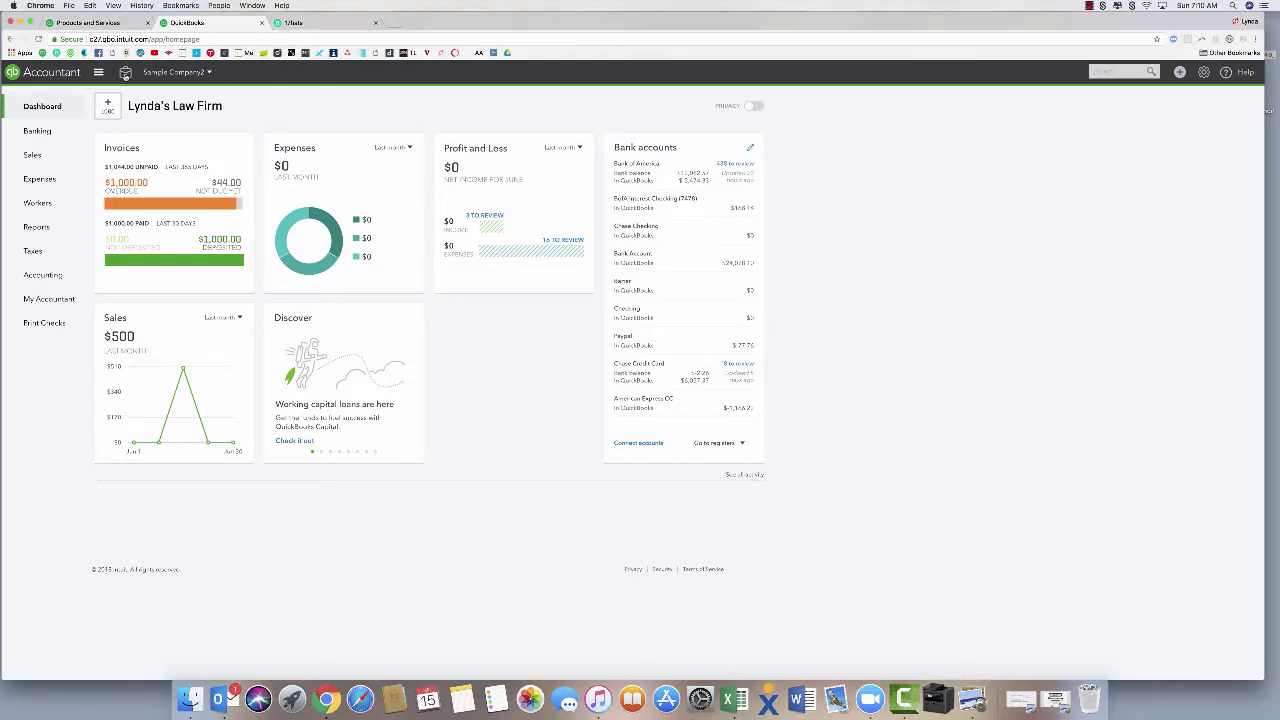
click(125, 73)
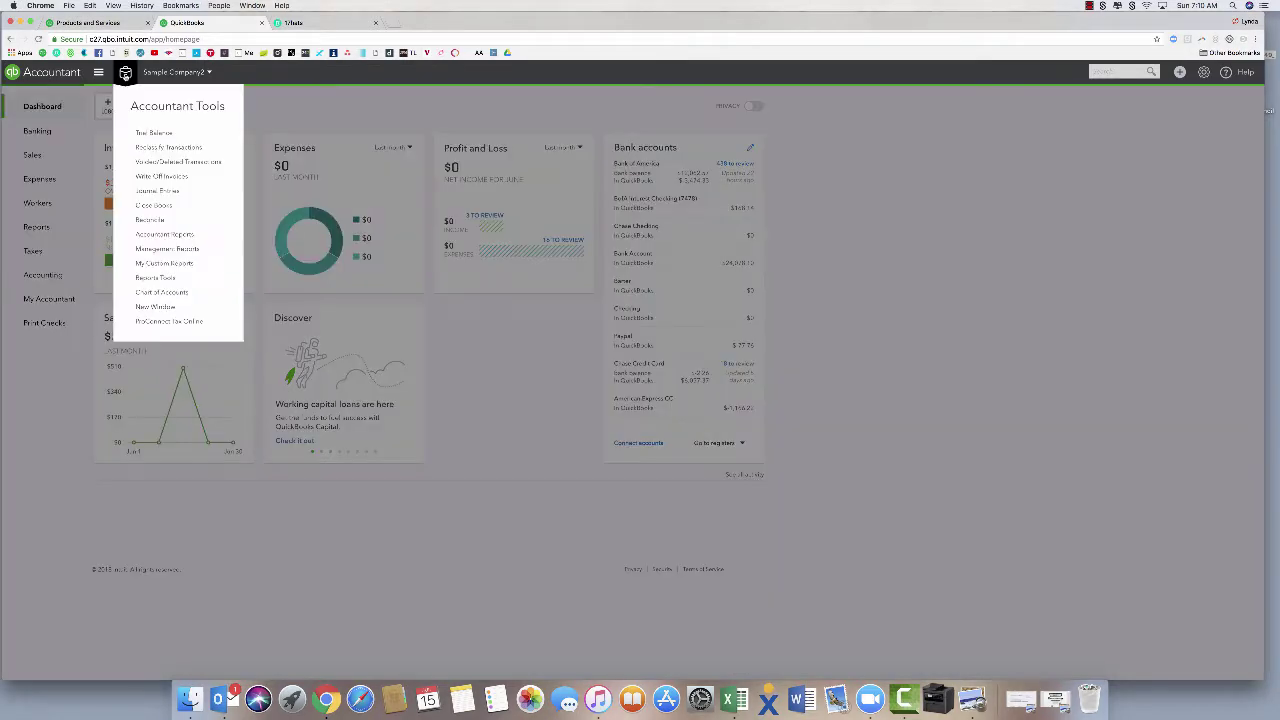
click(136, 277)
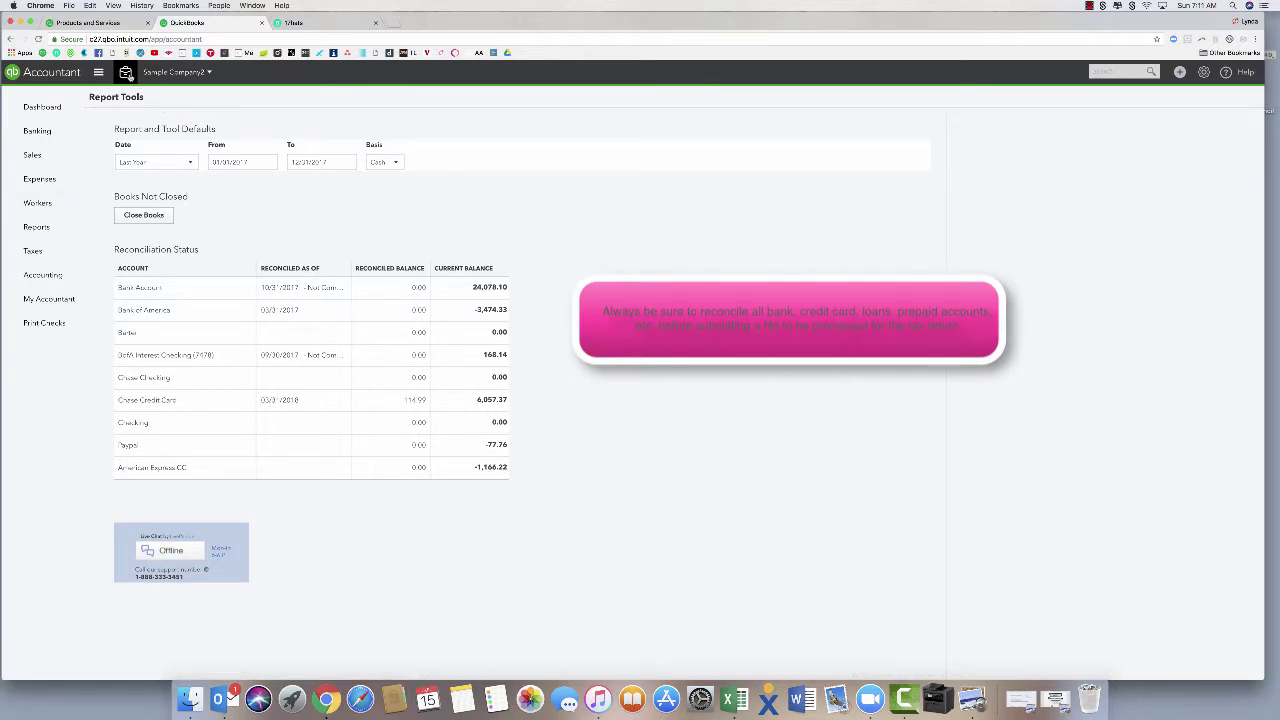
Open Reclassify Transactions and view the transactions of the Commission Income and Legal Services accounts.
click(127, 73)
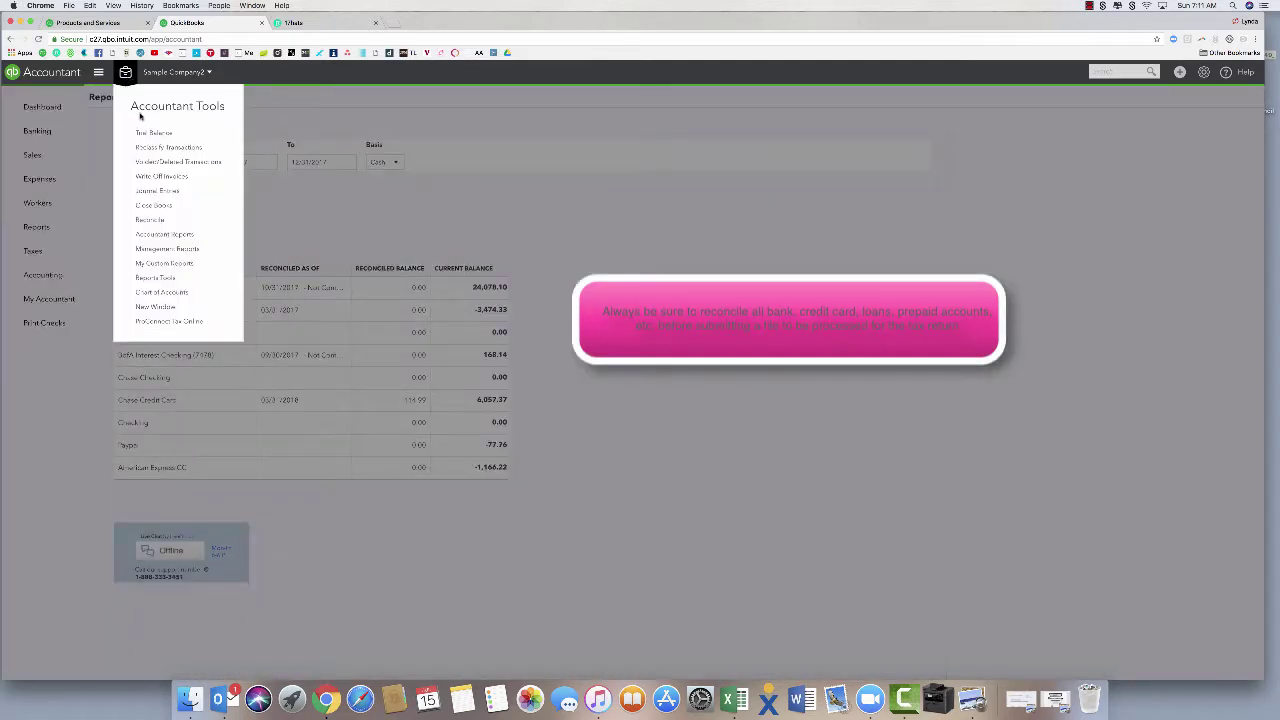
click(141, 148)
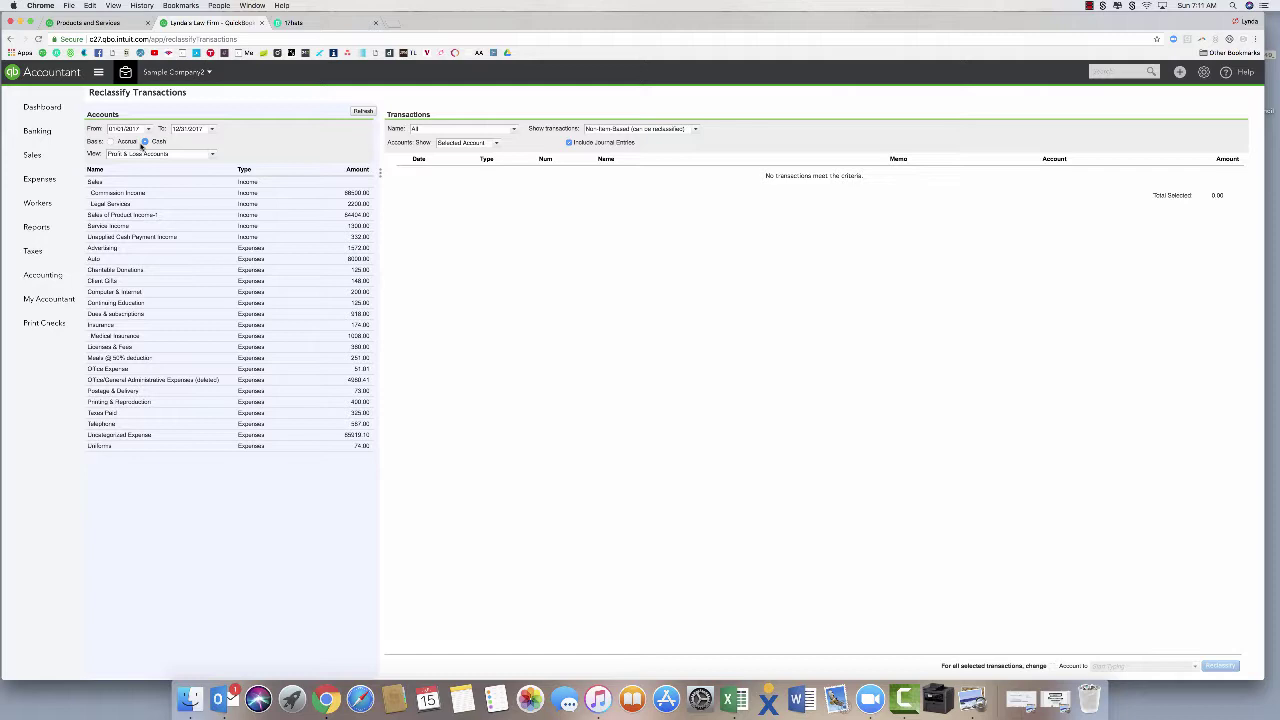
click(135, 191)
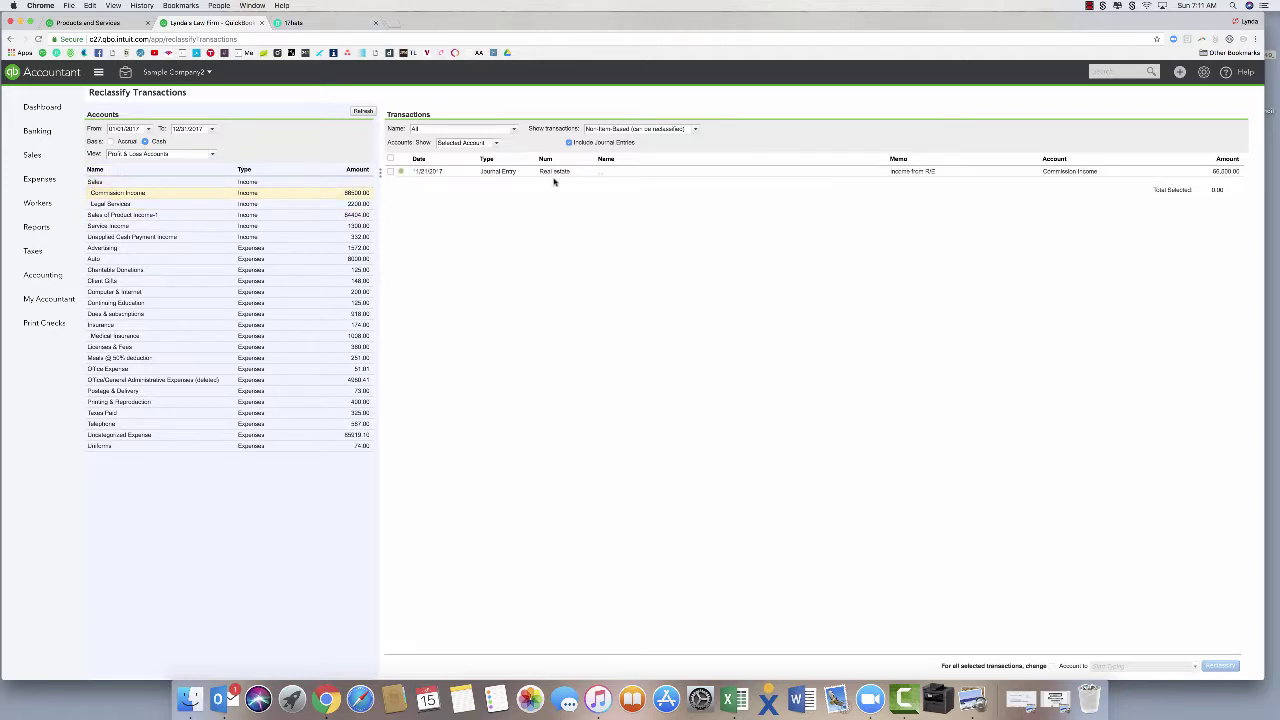
click(176, 205)
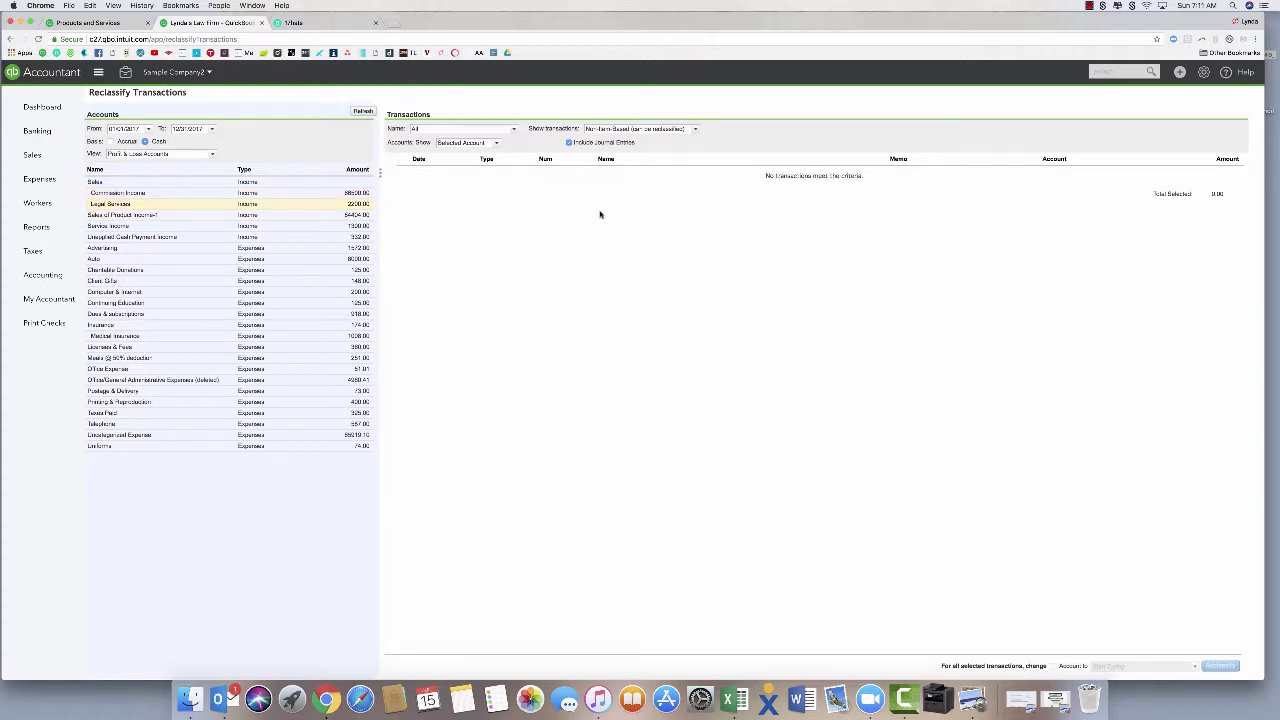
Show all transaction types and view the transactions of Sales of Product Income-1 and Unapplied Cash Payment Income.
click(694, 132)
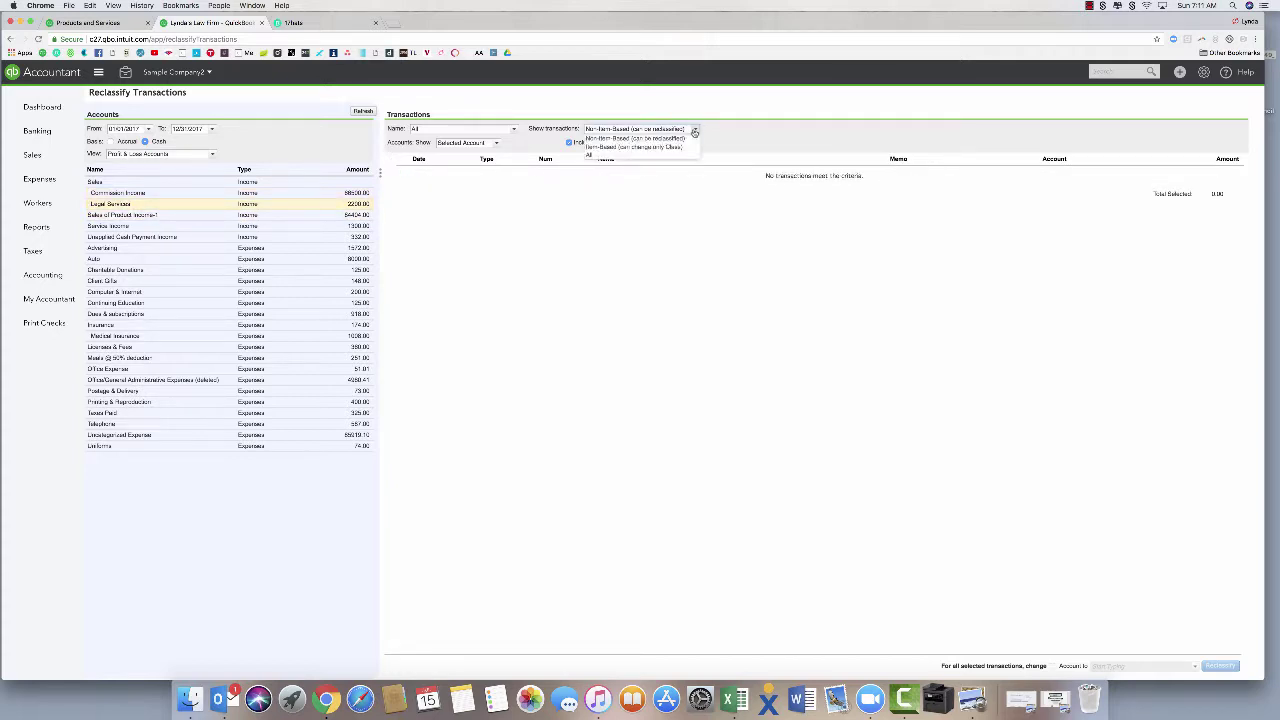
click(596, 157)
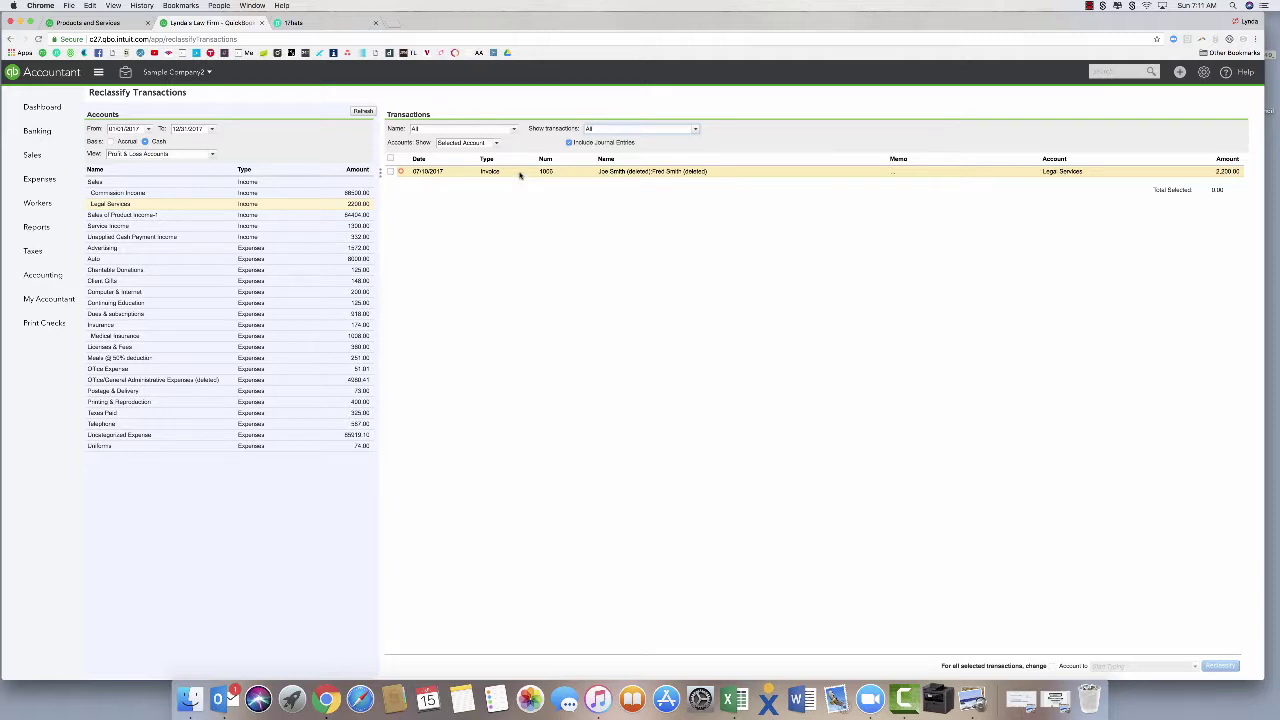
click(293, 215)
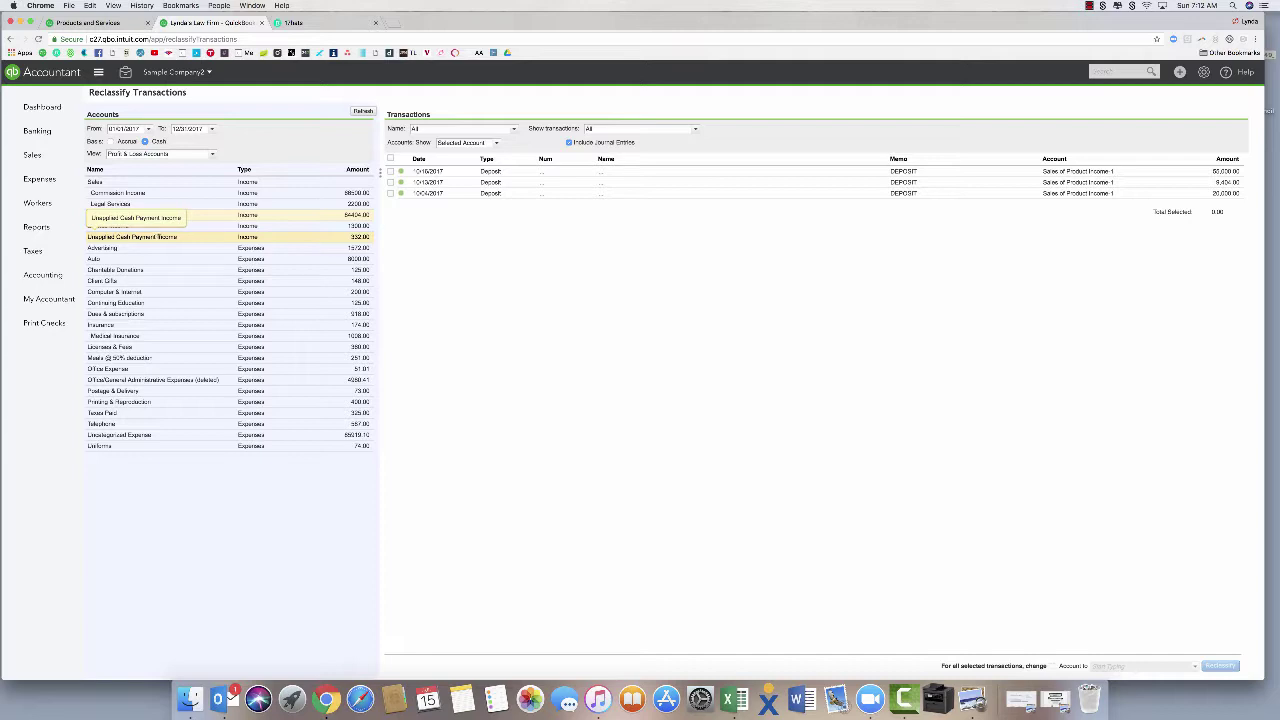
click(130, 236)
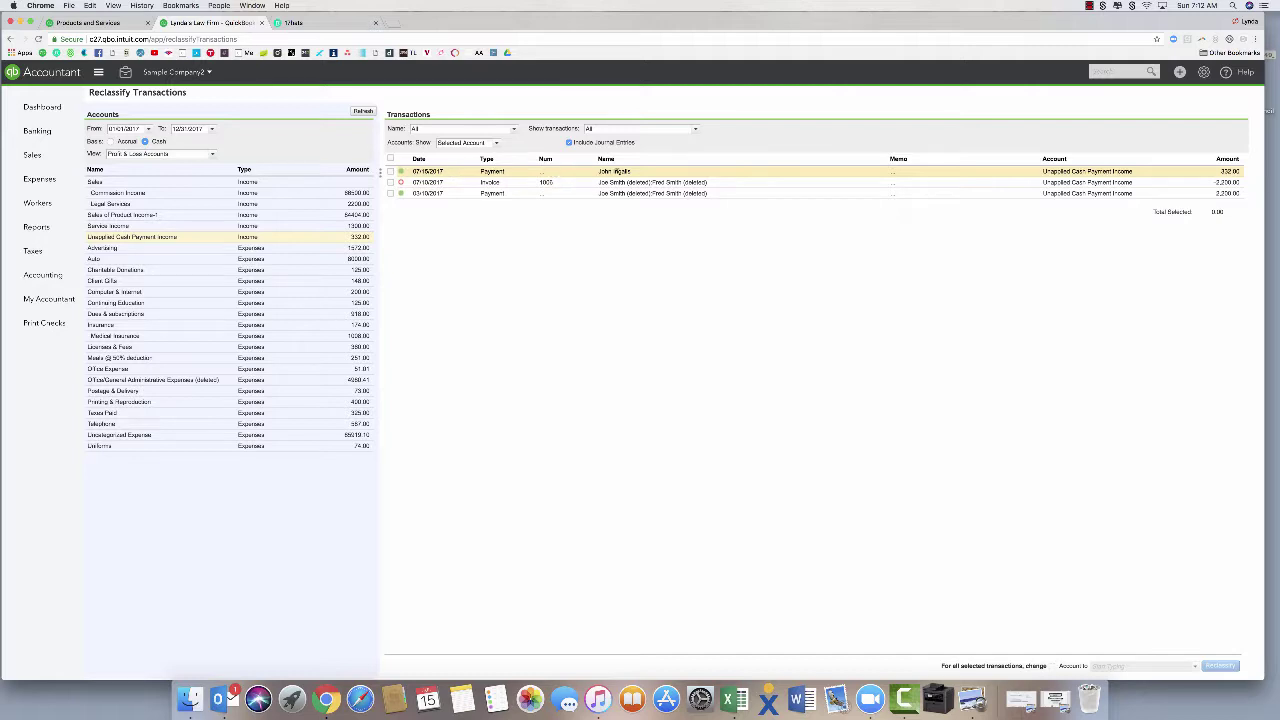
Open the 332.00 payment under Unapplied Cash Payment Income and save it as a customer credit.
click(494, 172)
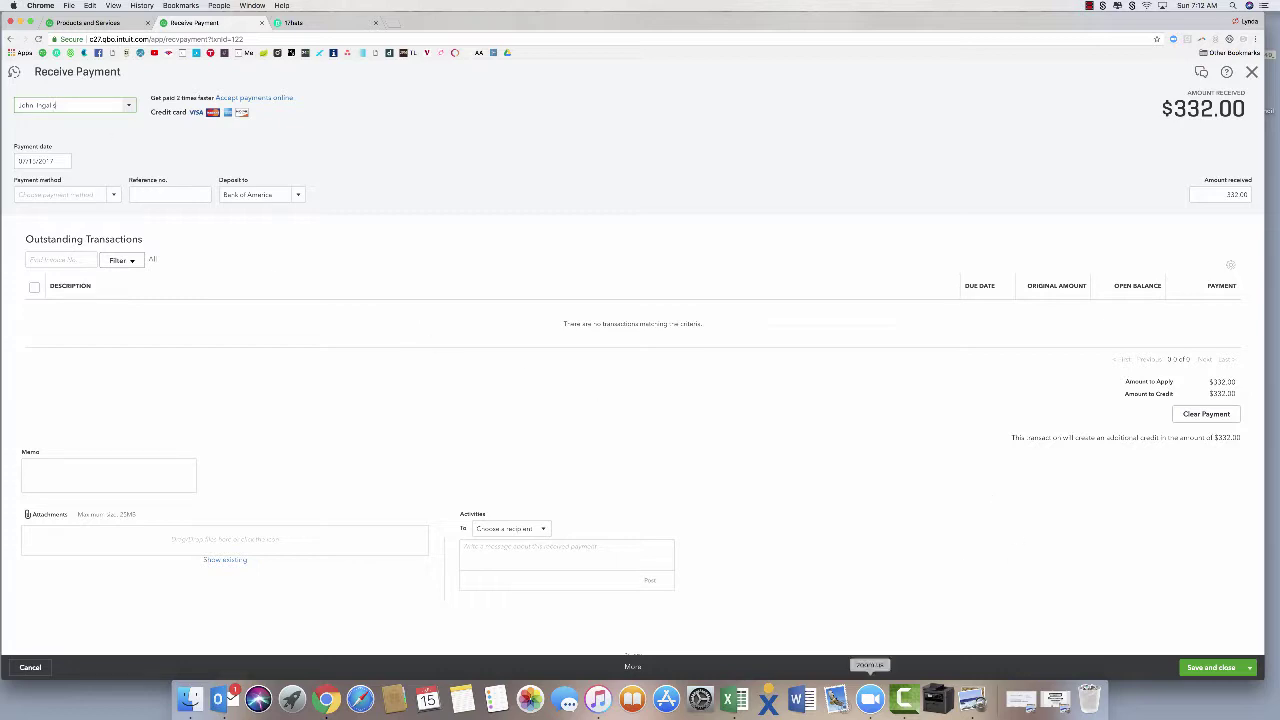
click(1216, 667)
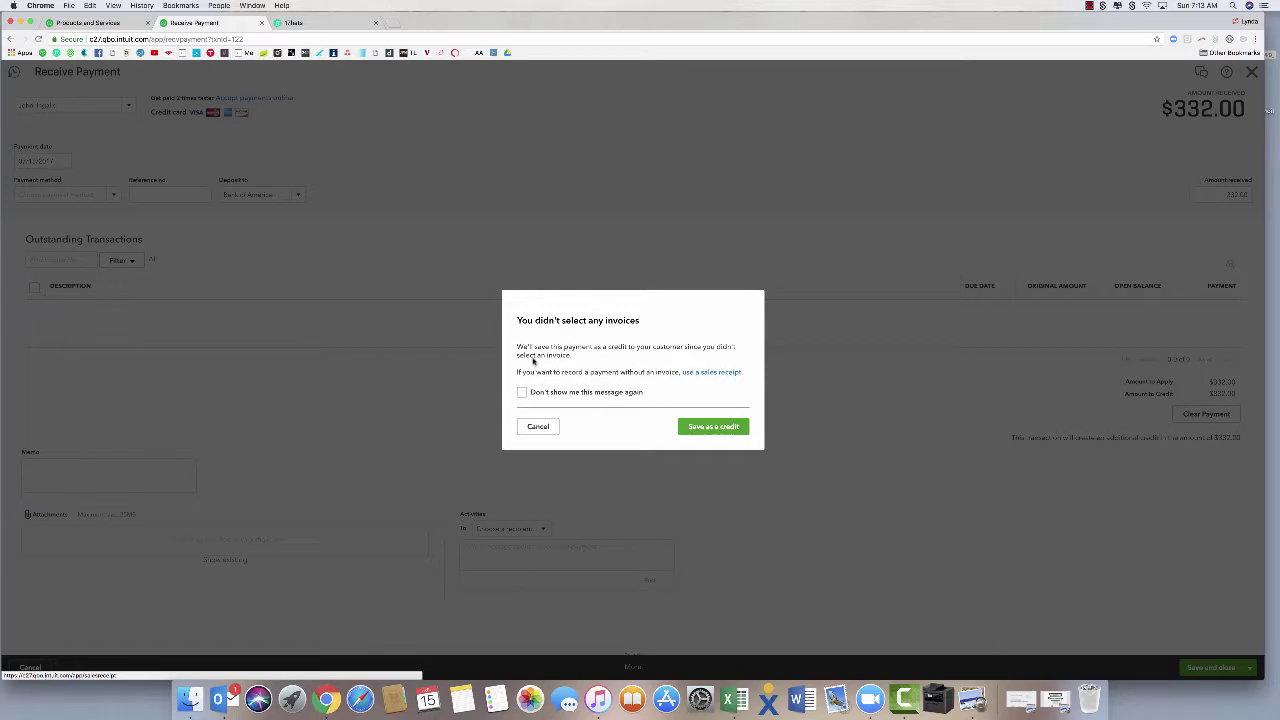
click(722, 428)
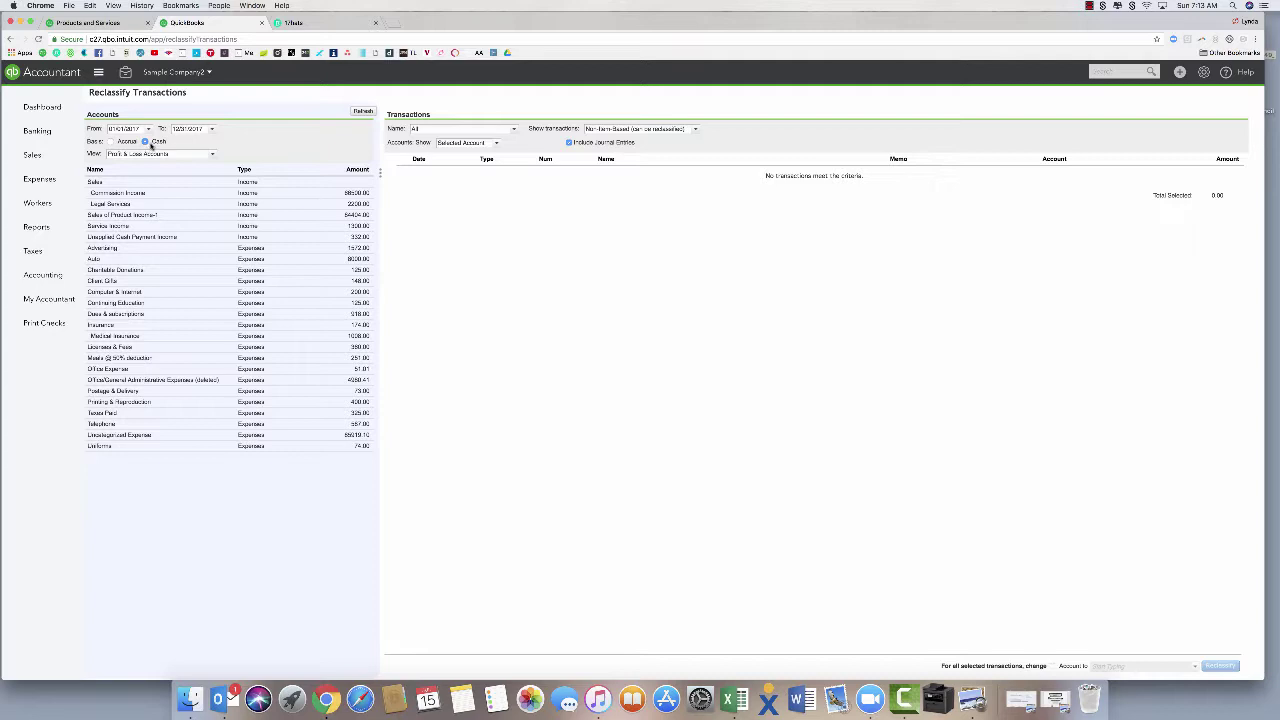
Open the 2,200.00 invoice under Unapplied Cash Payment Income and set its invoice date to 03/10/2017.
click(306, 238)
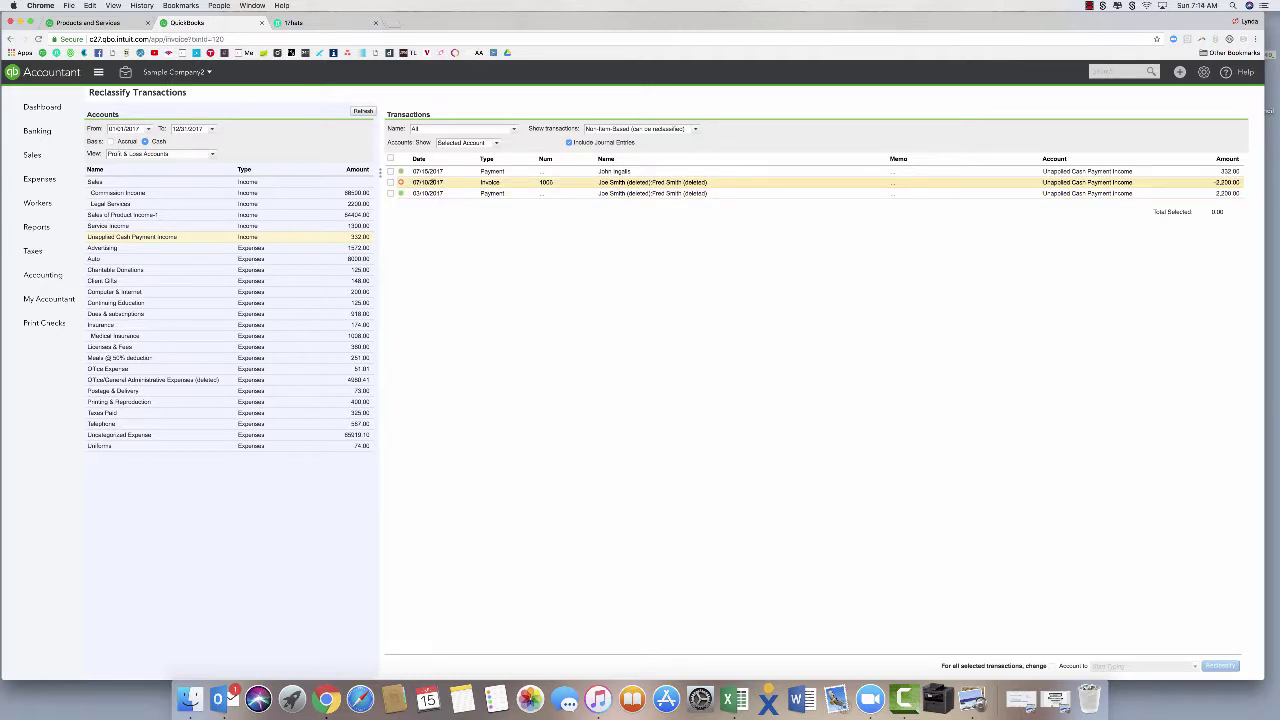
click(490, 183)
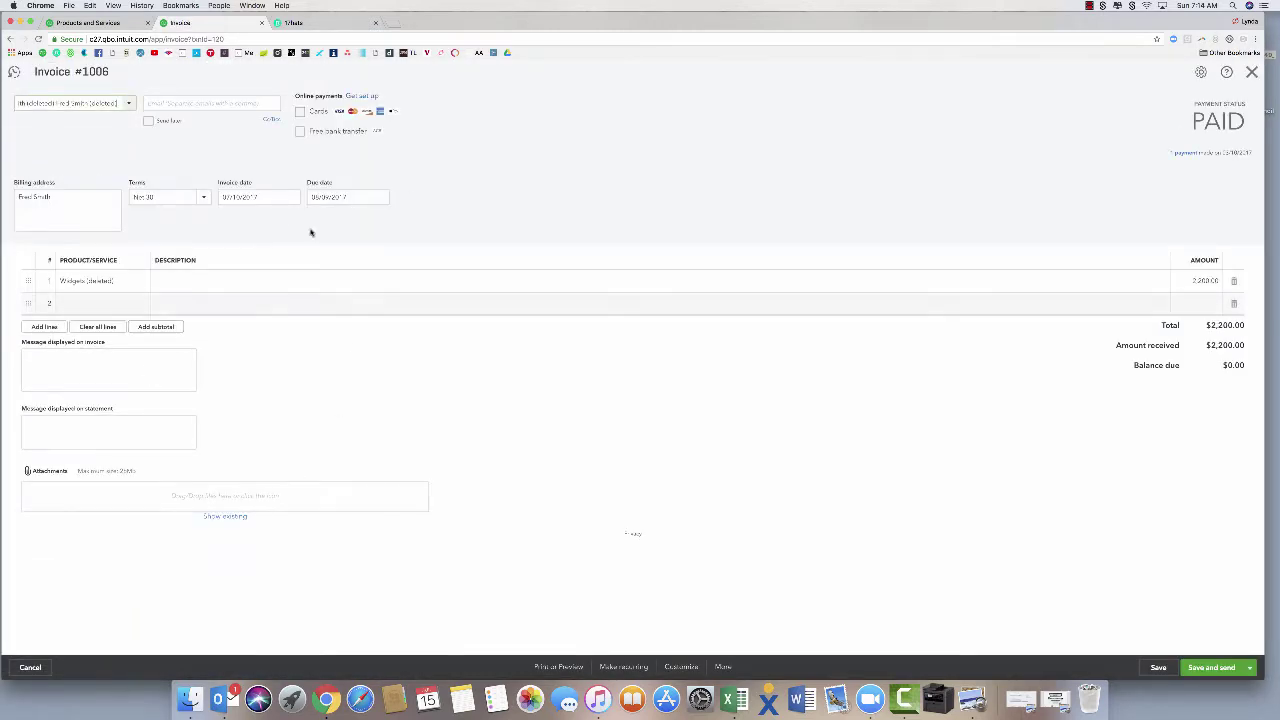
click(291, 197)
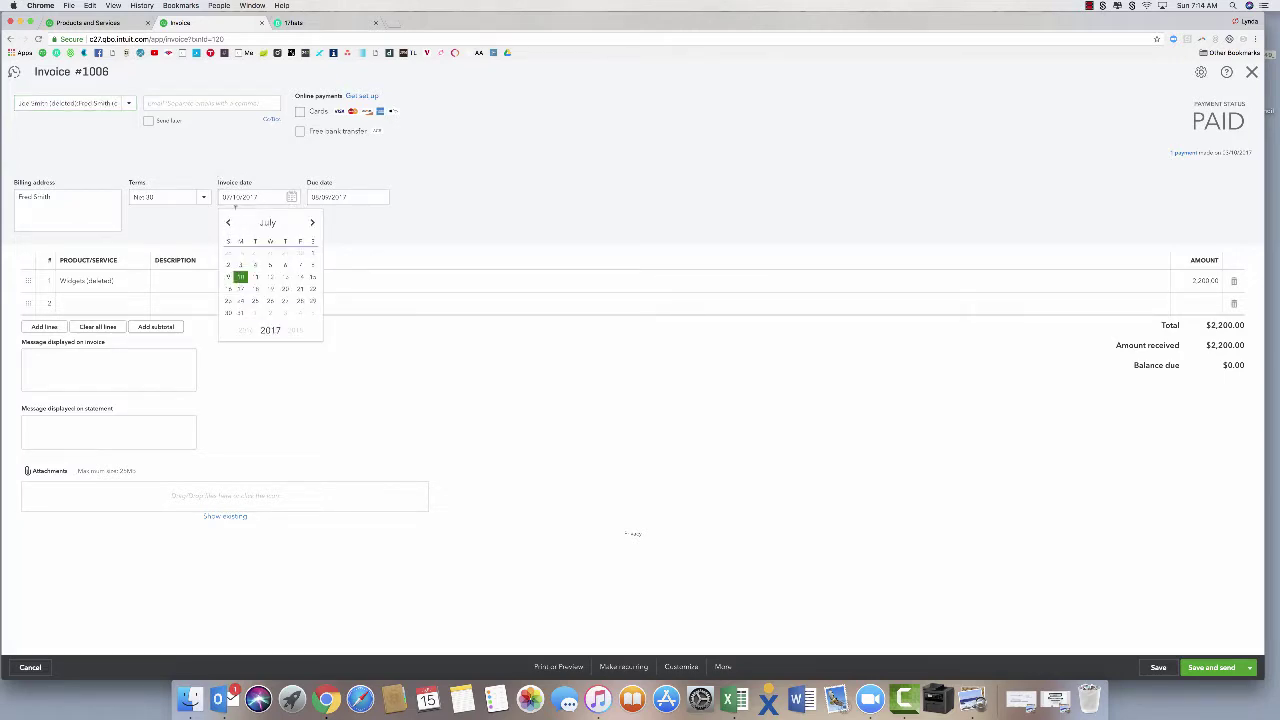
click(229, 196)
click(429, 283)
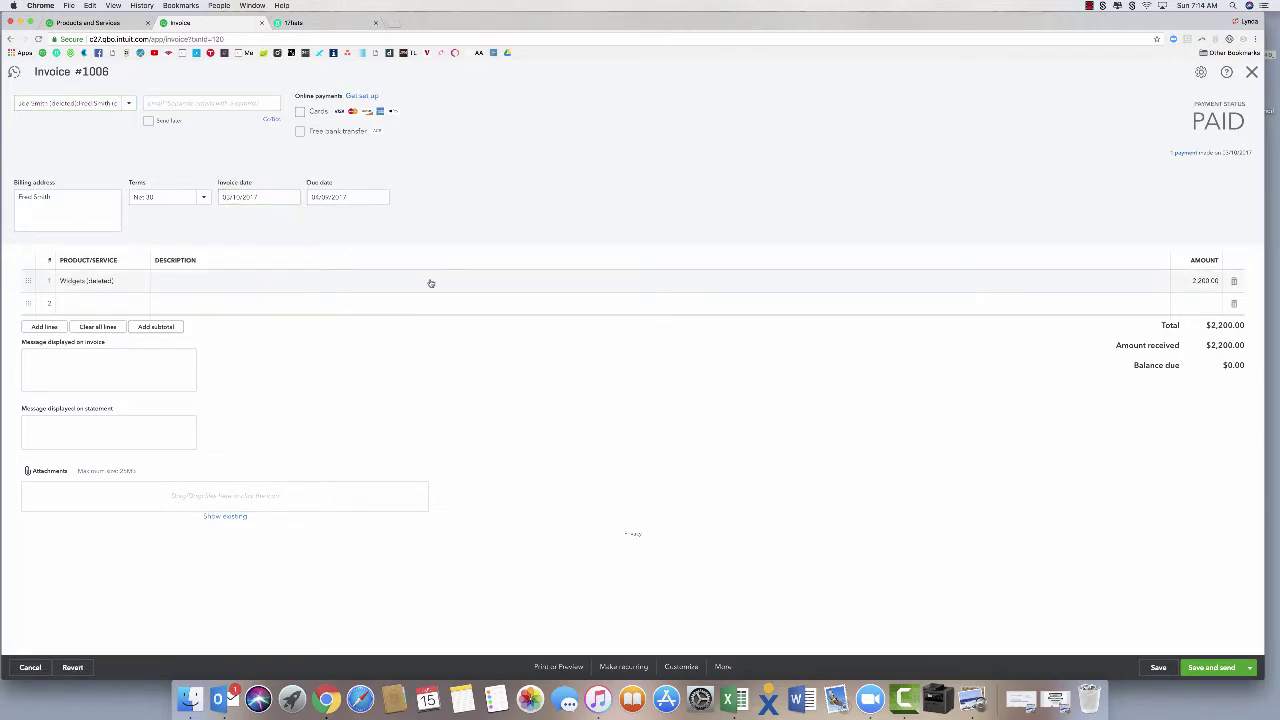
Replace the deleted Widgets product on the invoice's first line with Services and try to save the linked transaction.
click(129, 282)
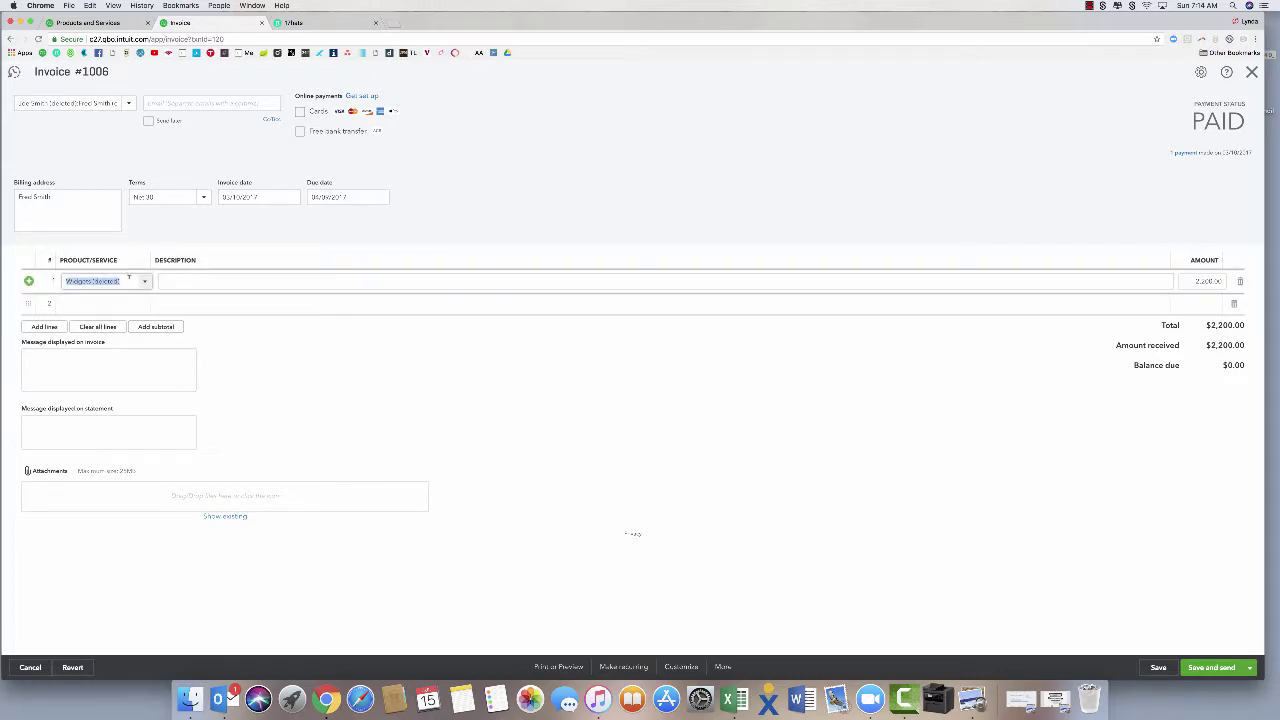
text(Services)
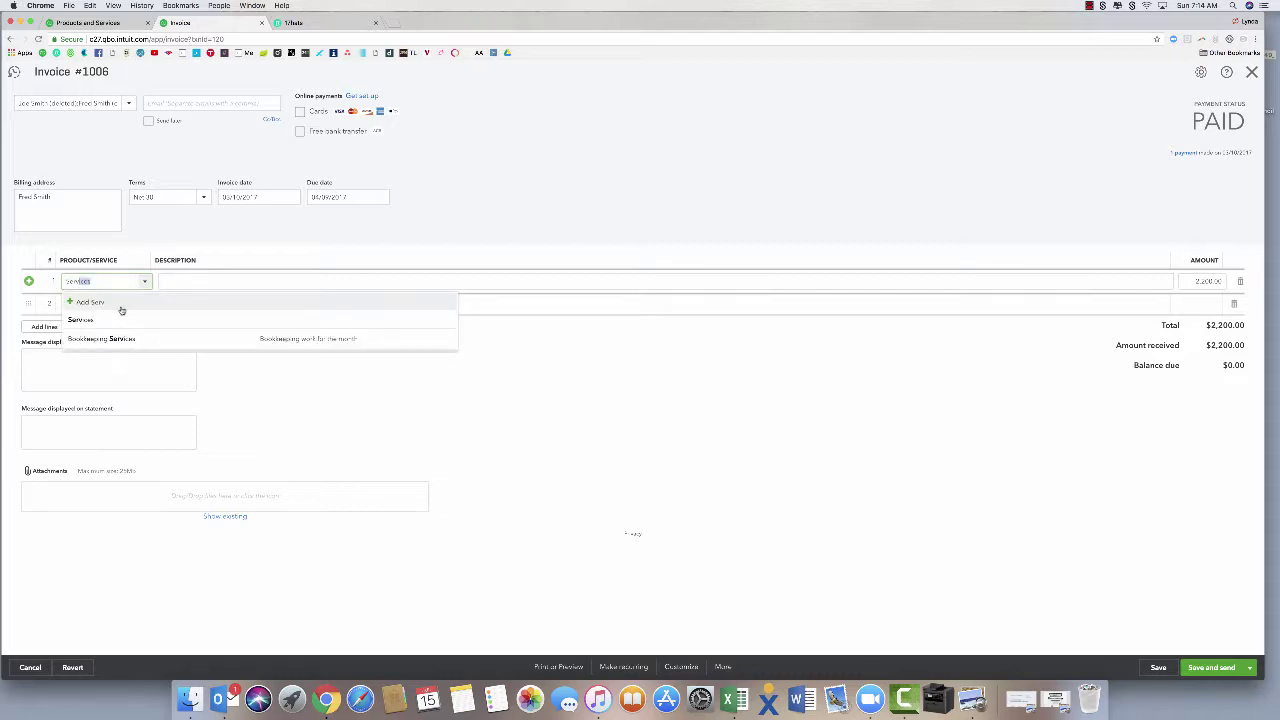
click(121, 318)
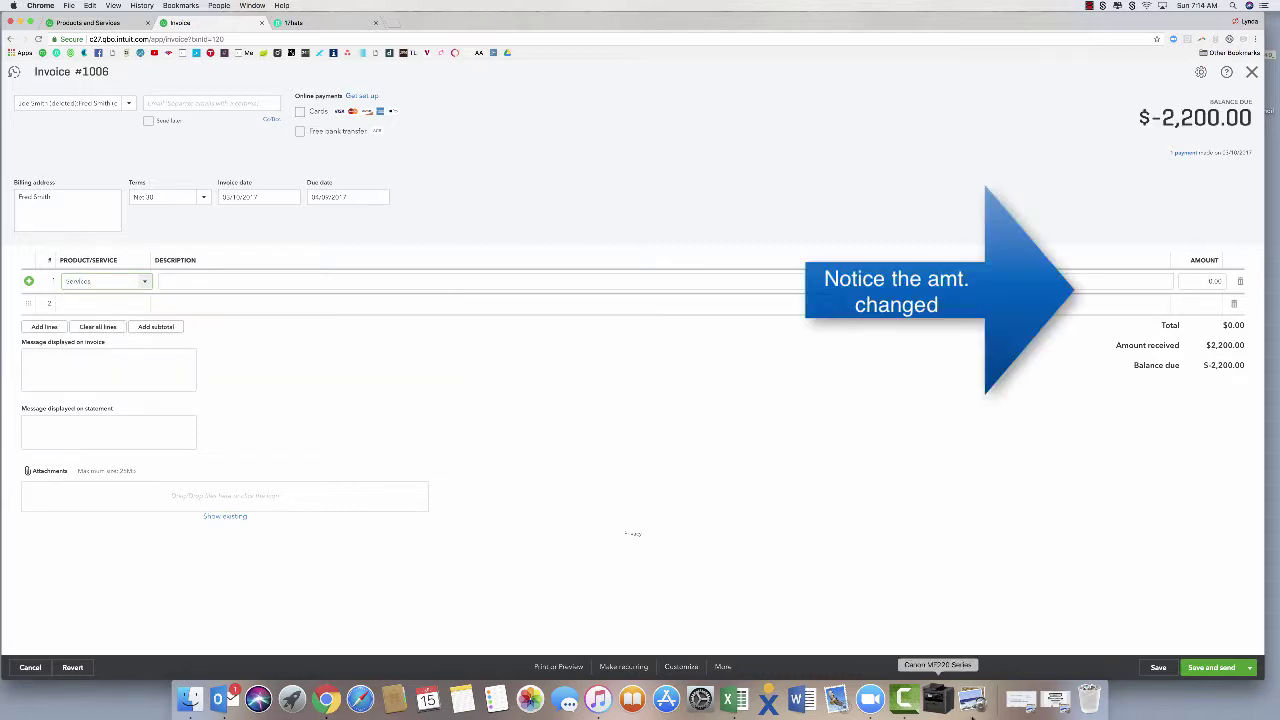
click(1157, 667)
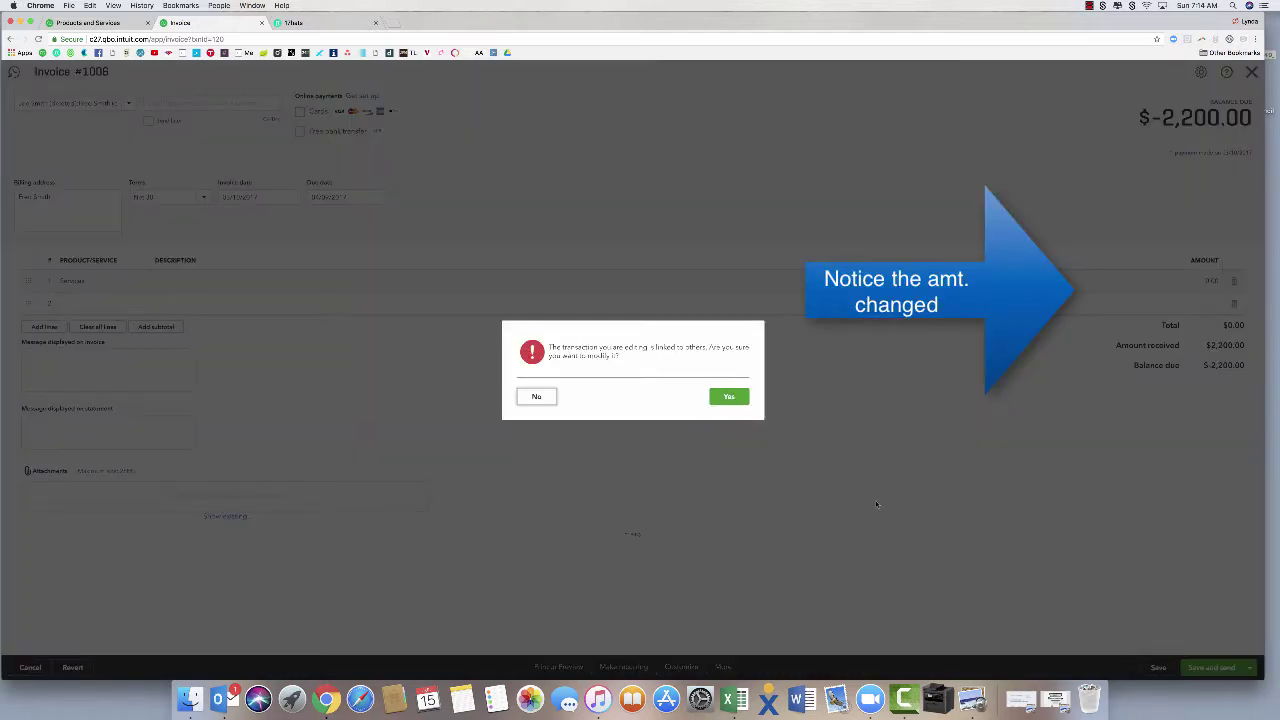
click(727, 397)
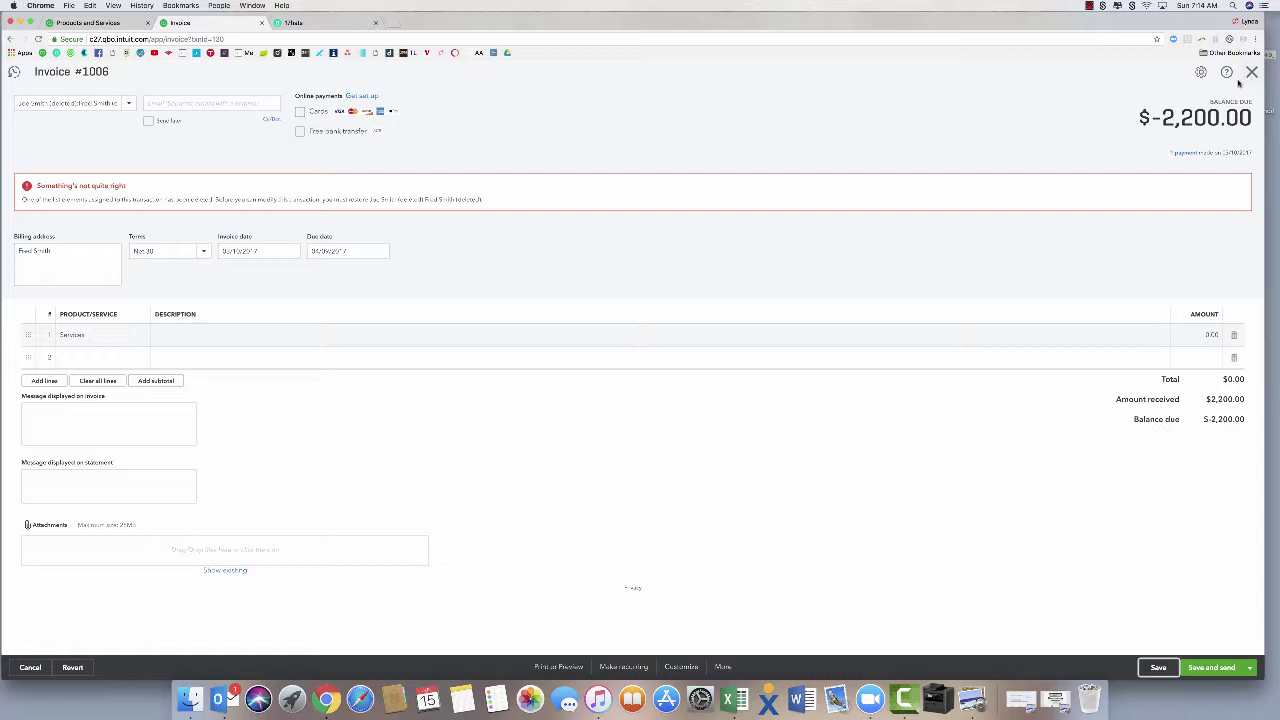
Revert all changes to the invoice and close it.
click(72, 667)
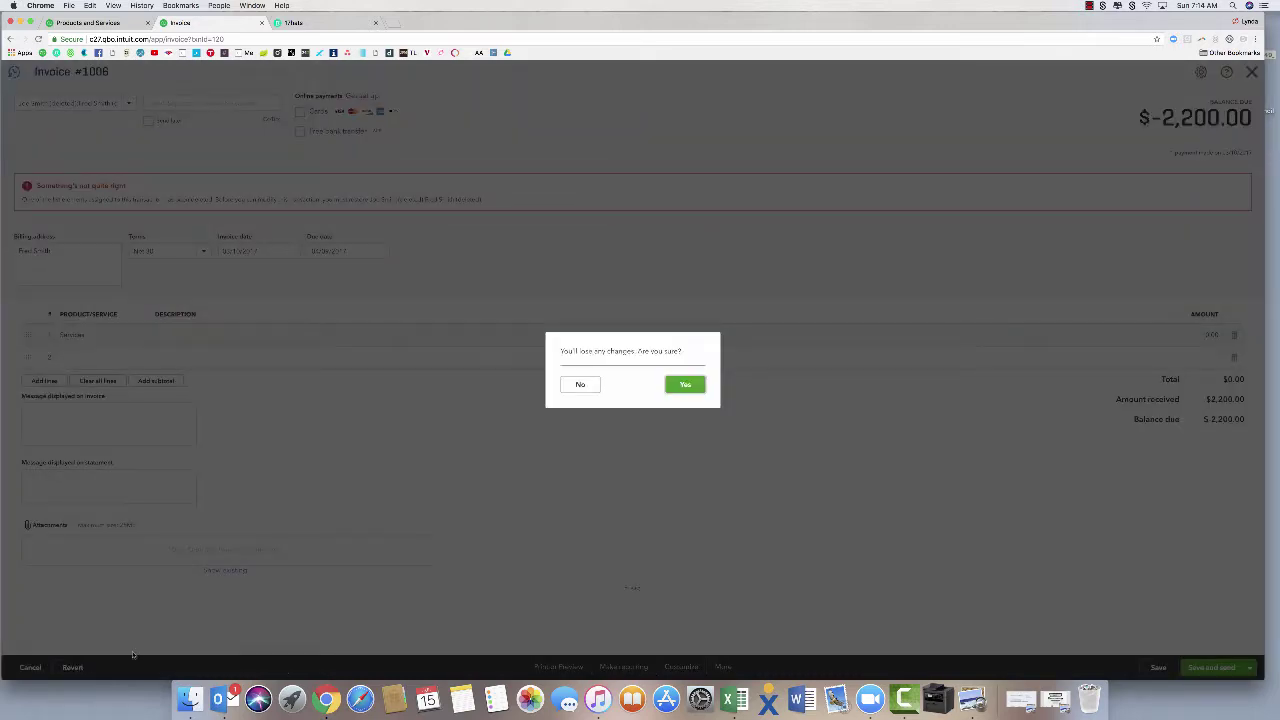
click(685, 384)
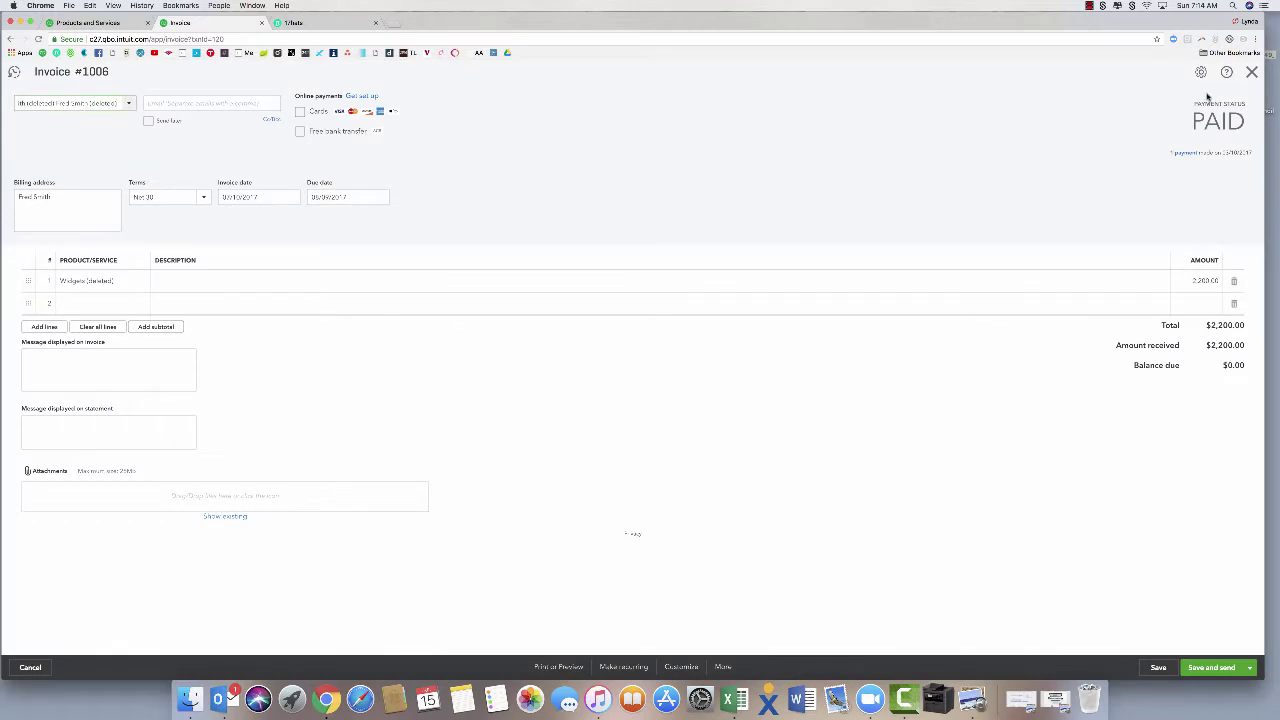
click(1258, 72)
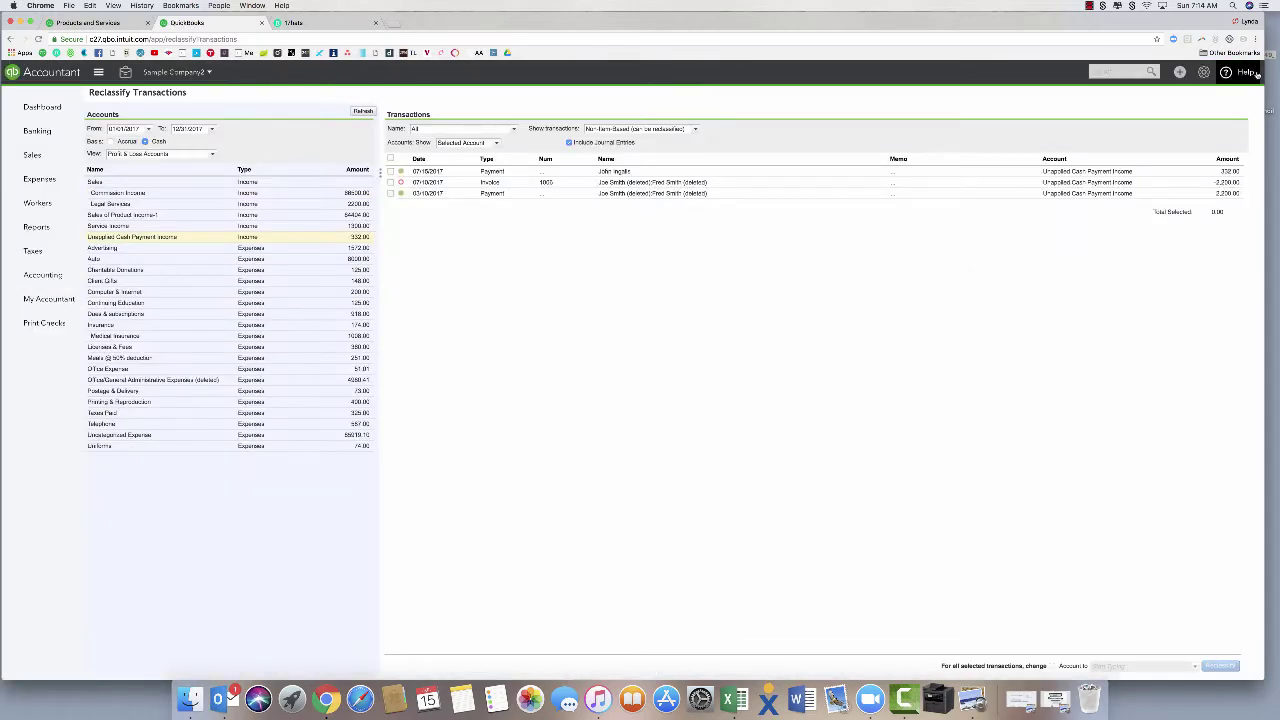
Include inactive customers in the customer list and make the deleted sub-customer tied to the invoice active.
click(32, 155)
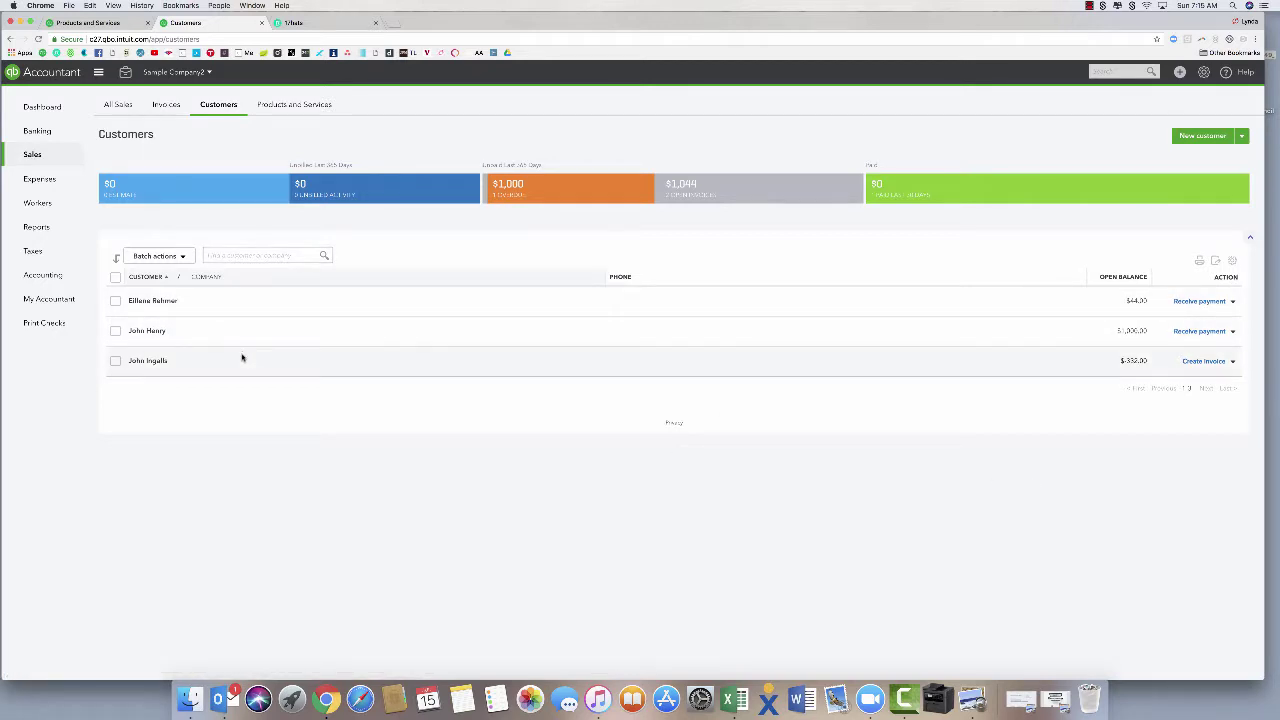
click(1233, 262)
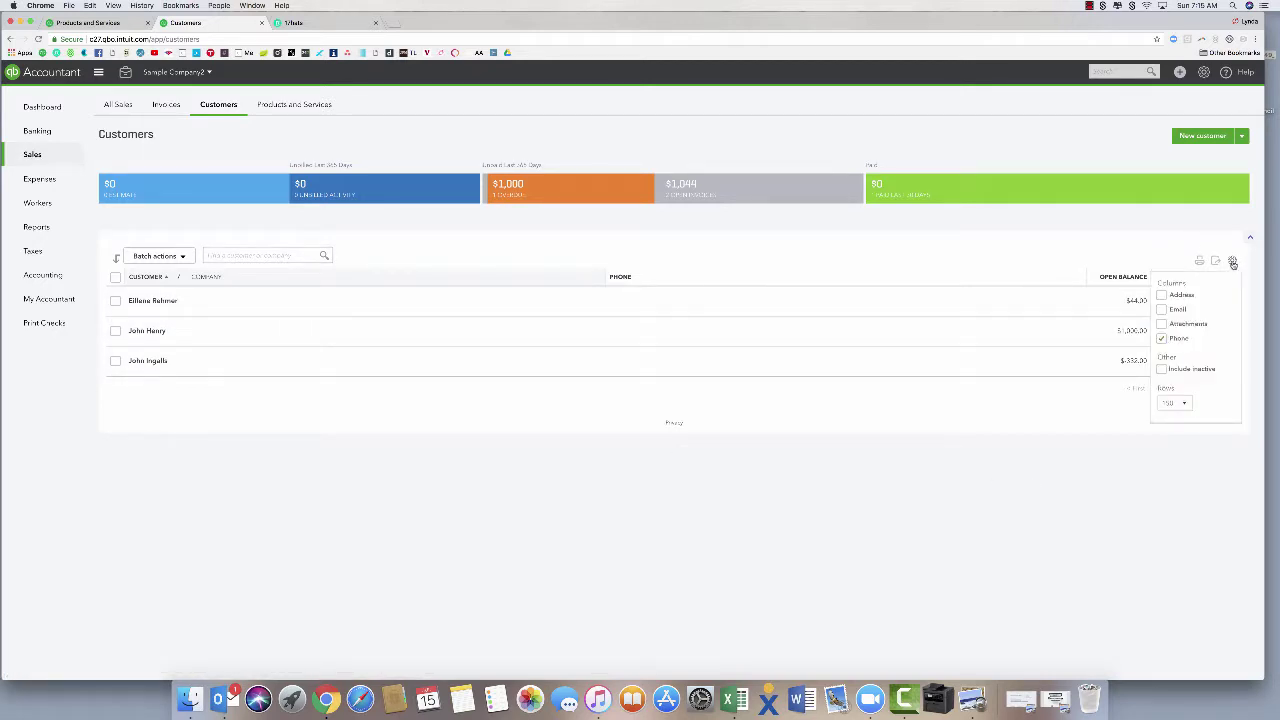
click(1162, 369)
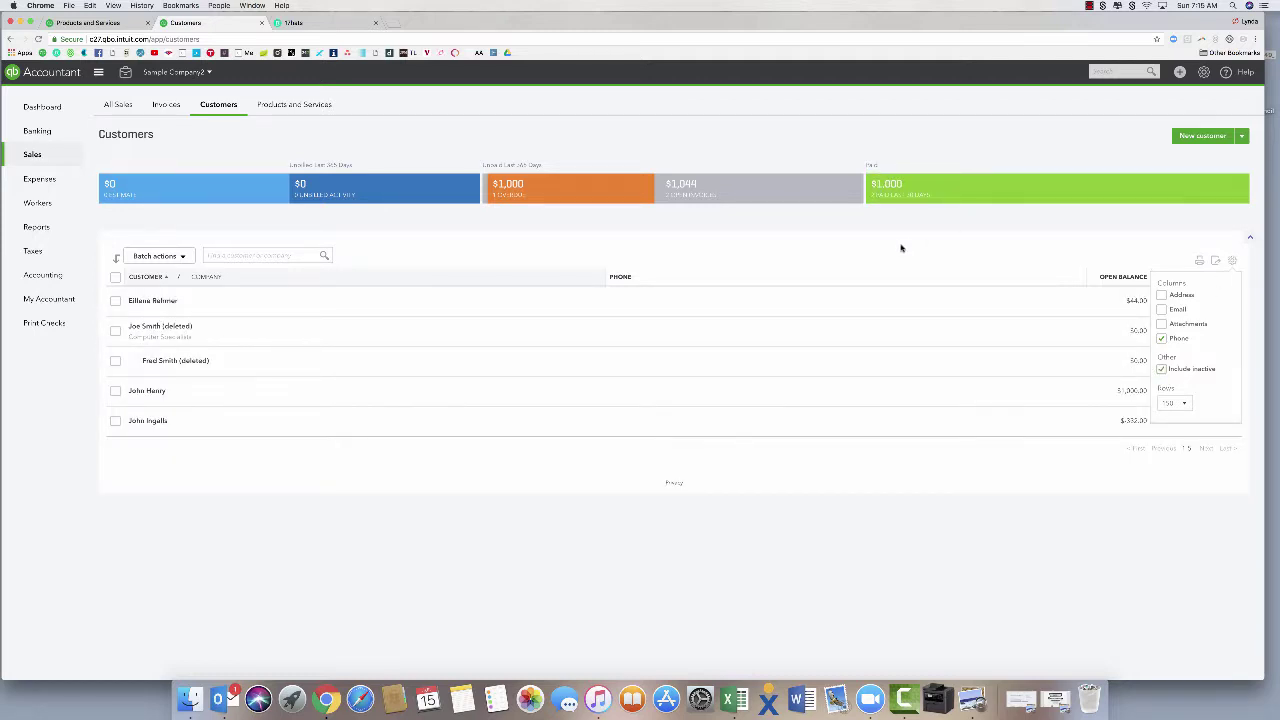
click(199, 362)
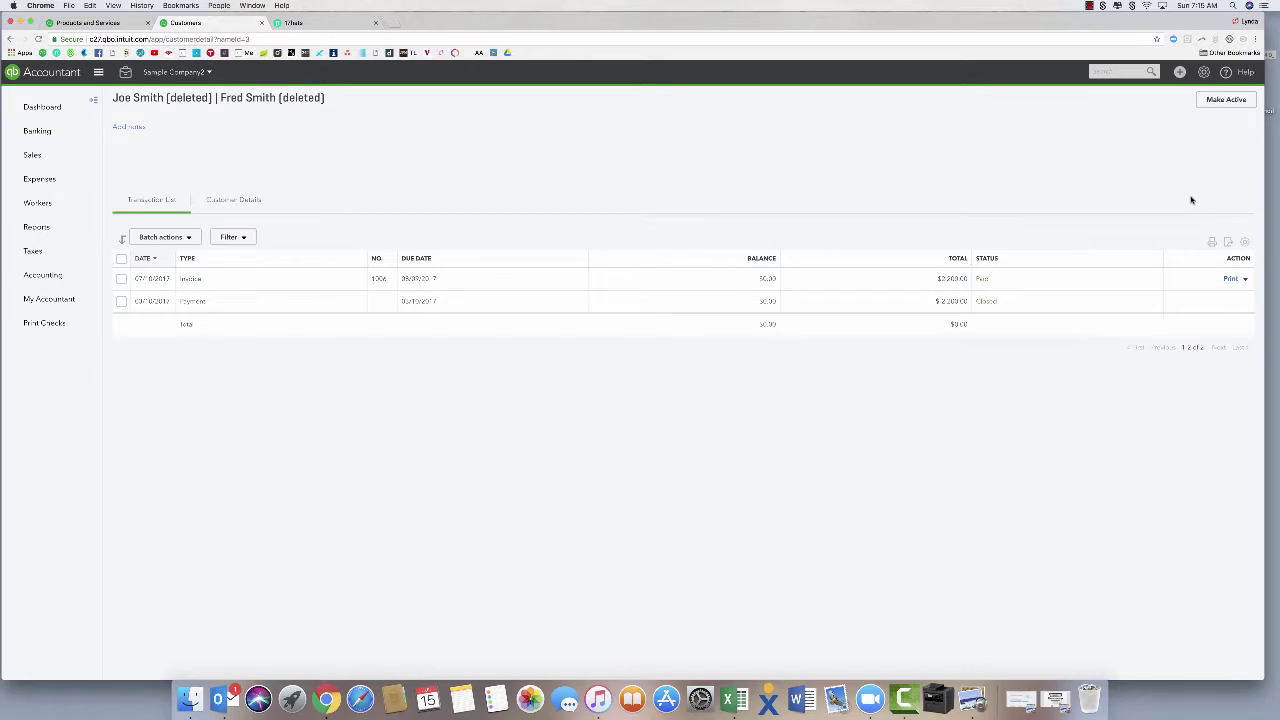
click(1230, 100)
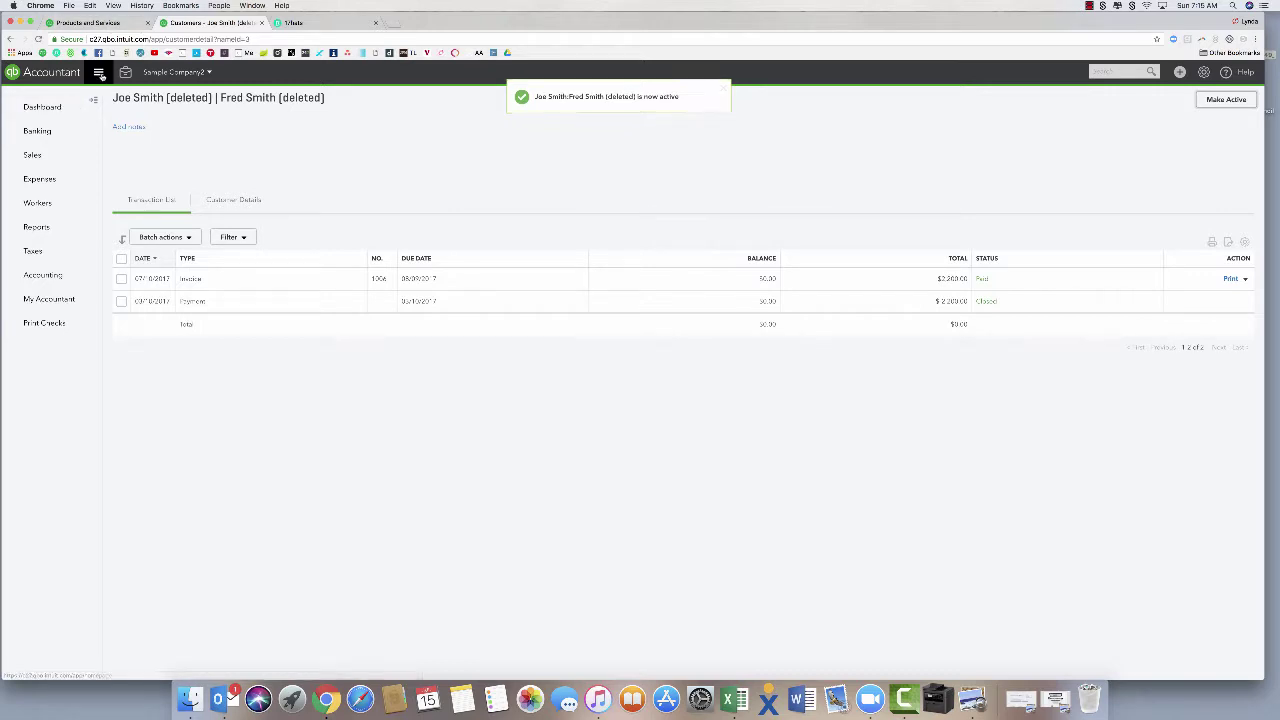
Reopen the 2,200.00 invoice under Unapplied Cash Payment Income, replace Widgets with Services on its first line, and back out of saving.
click(110, 24)
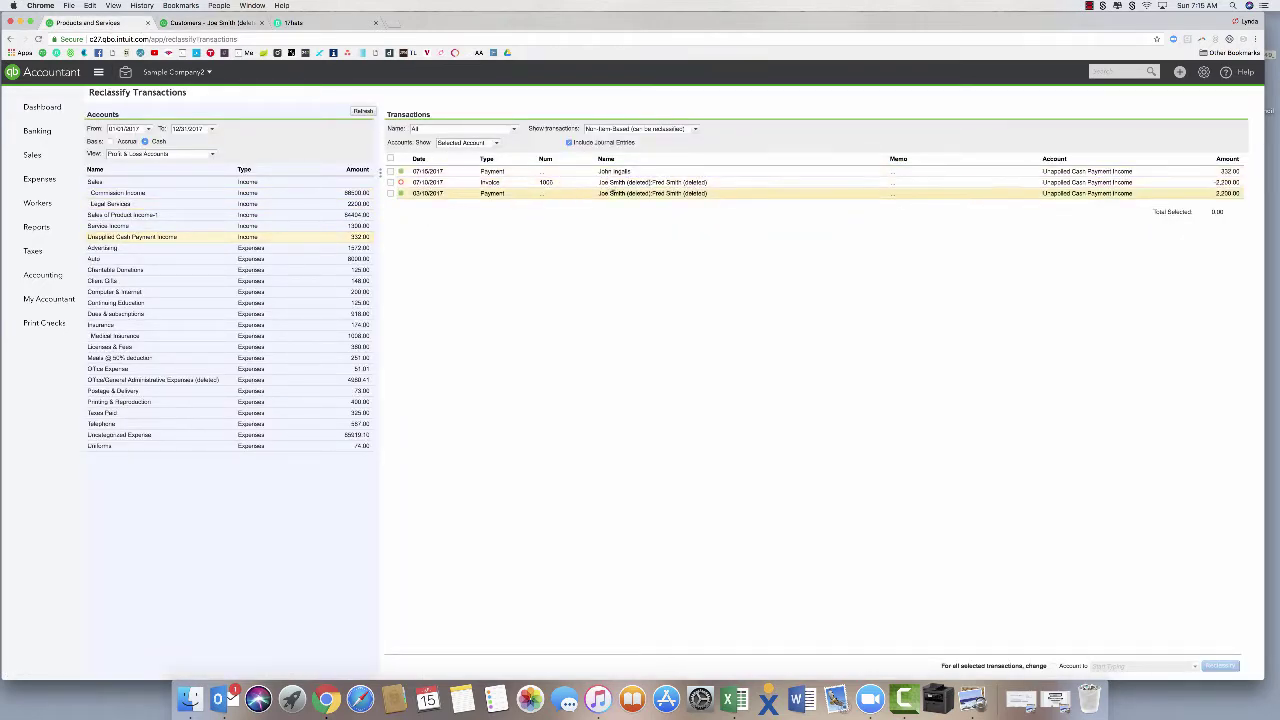
click(617, 186)
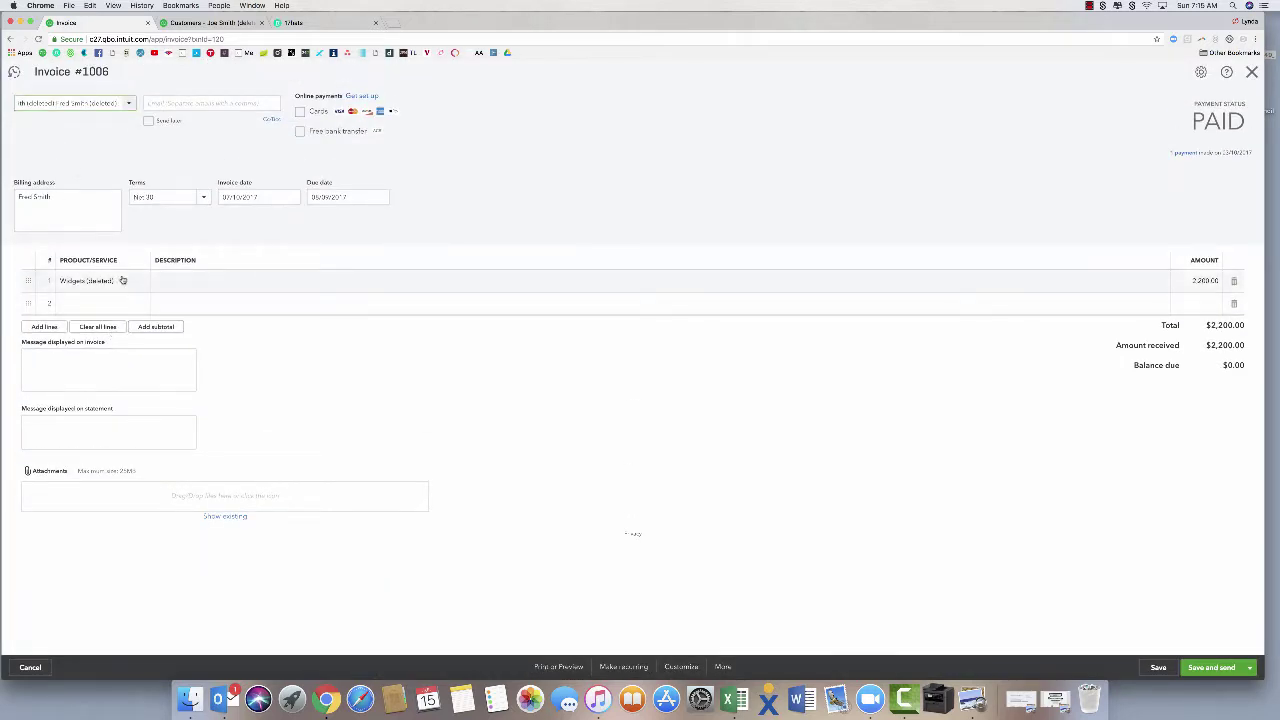
click(153, 275)
text(Services)
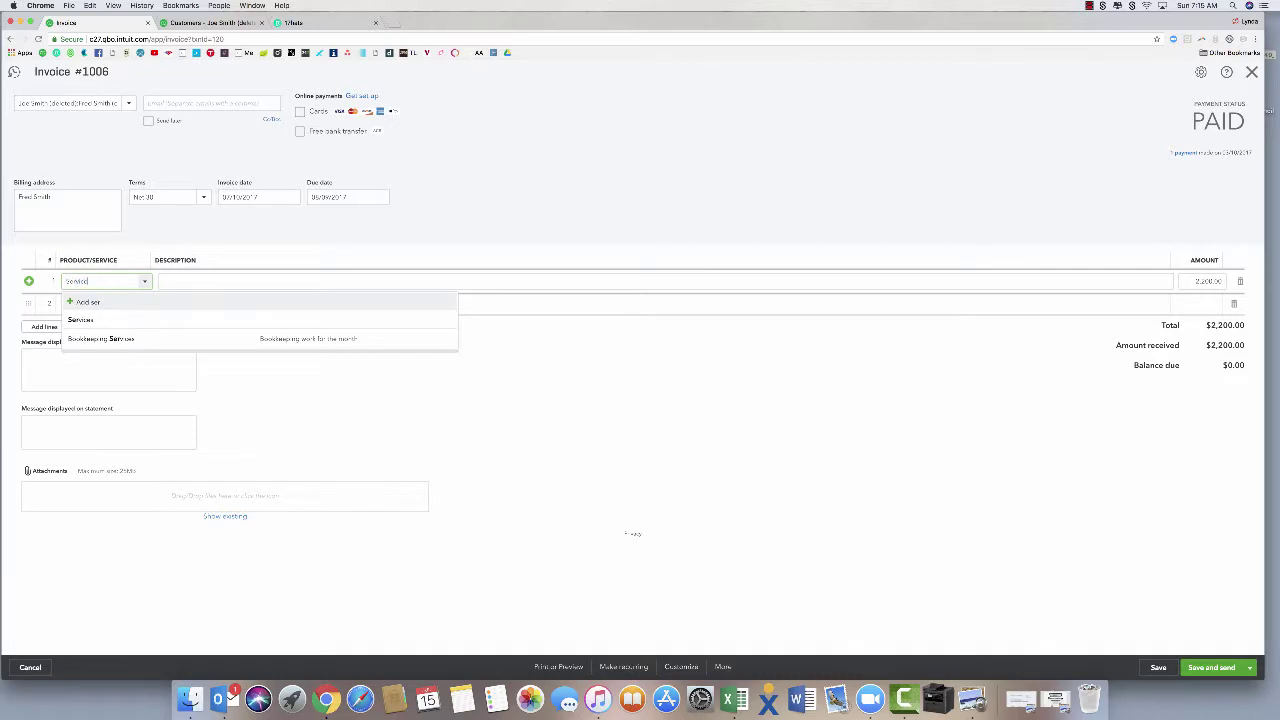
click(70, 318)
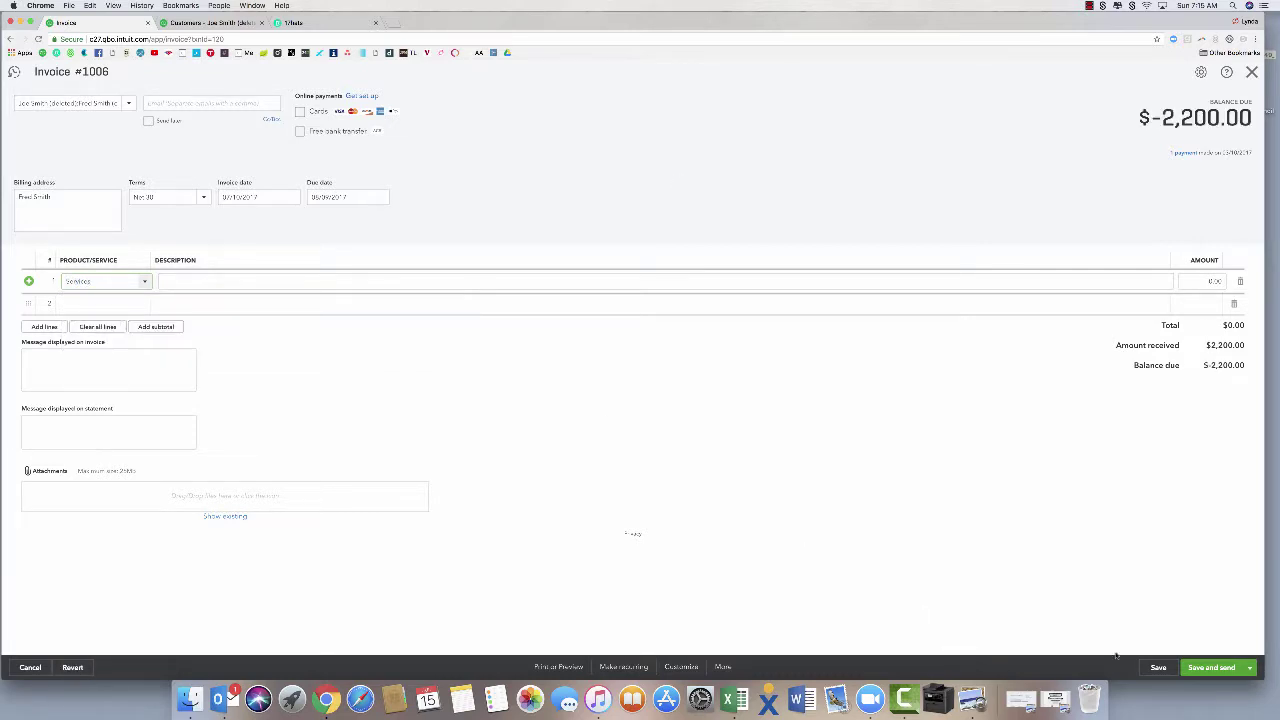
click(1158, 667)
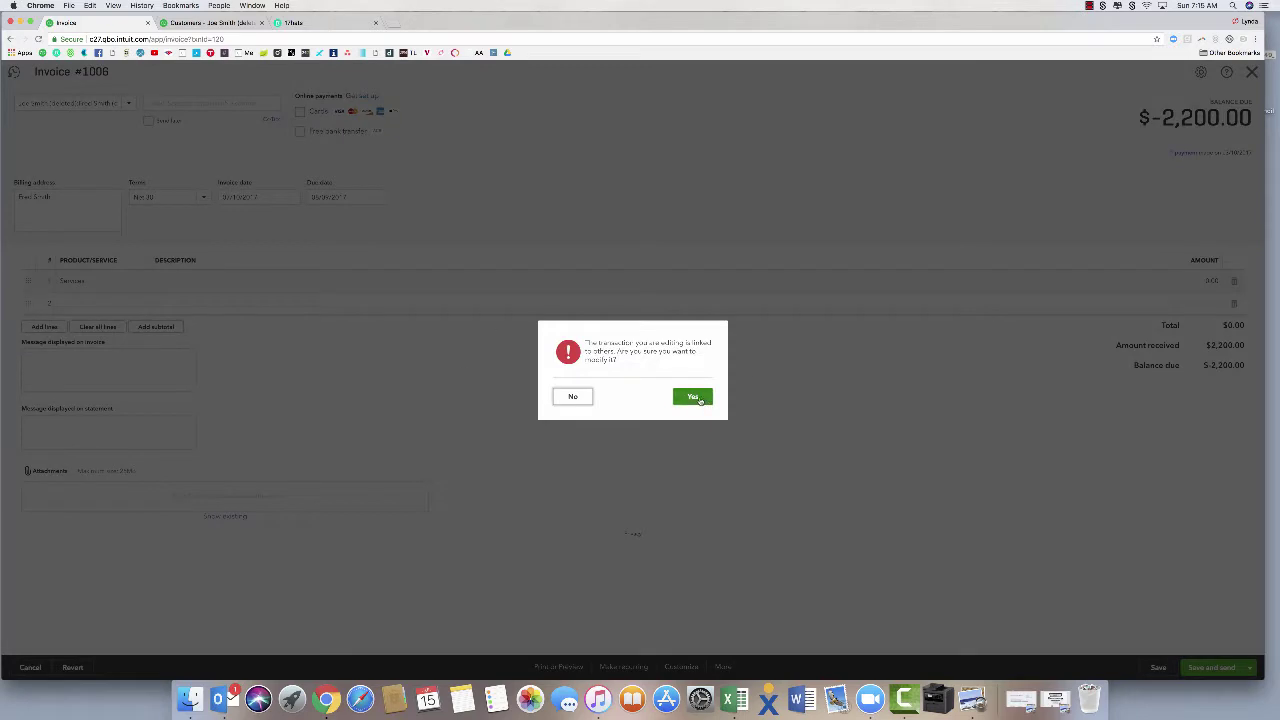
click(569, 398)
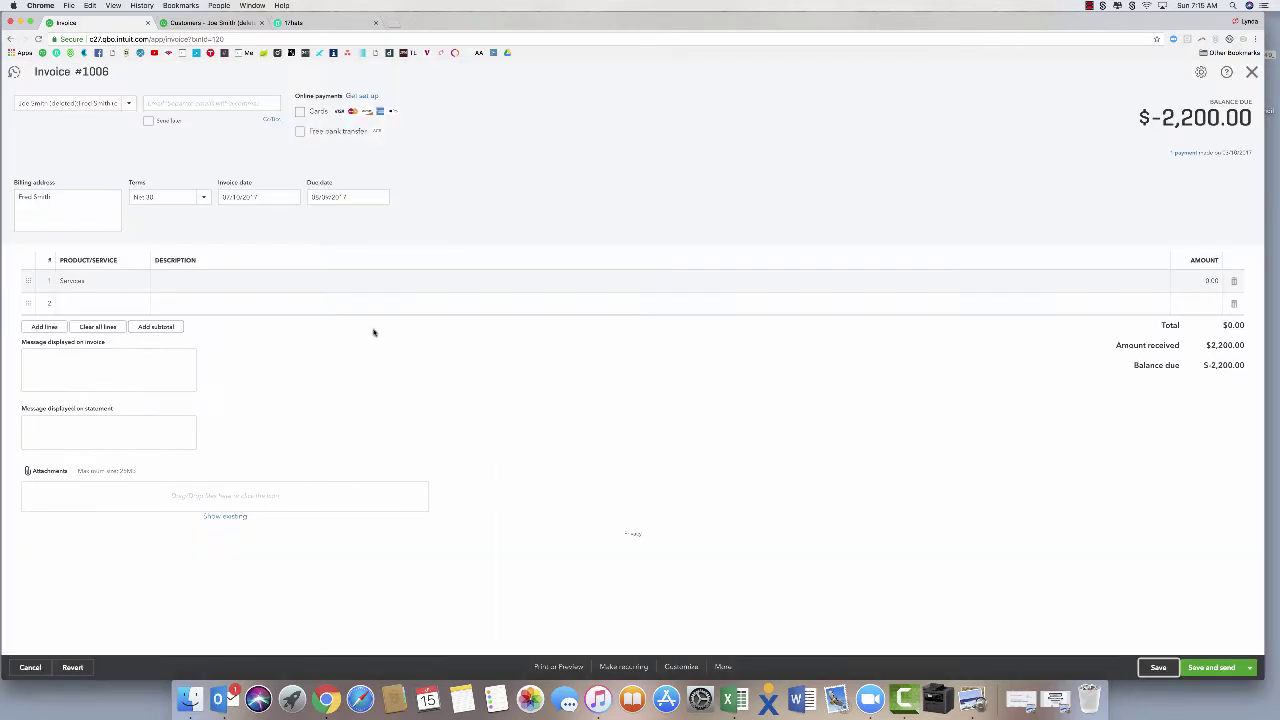
Try to save the invoice with the invoice date 03/10/2017, and leave it without saving.
click(227, 192)
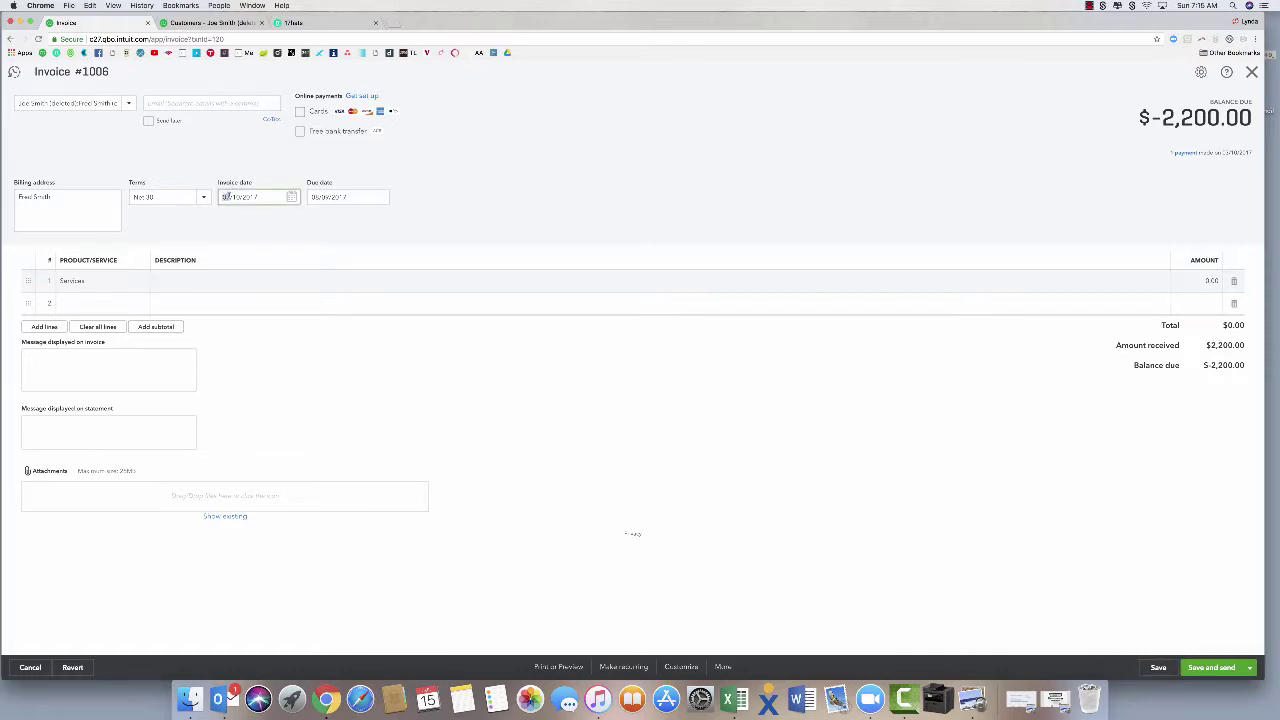
click(1158, 667)
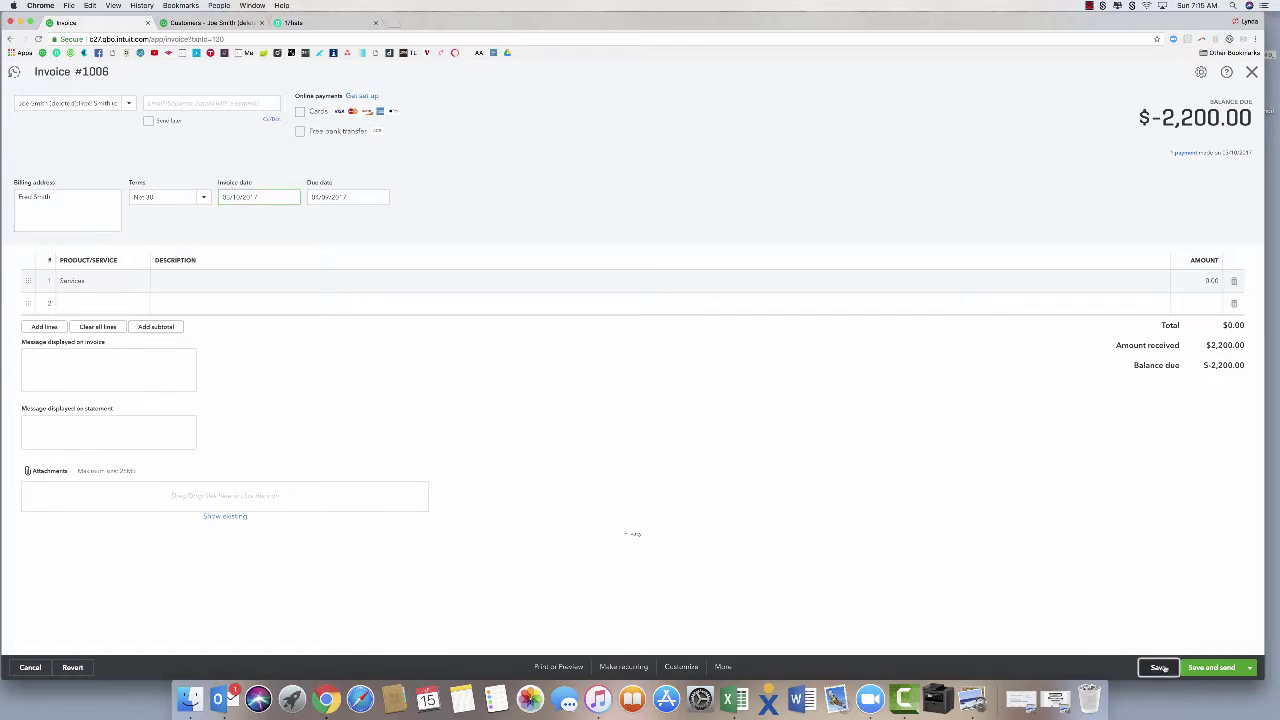
click(710, 402)
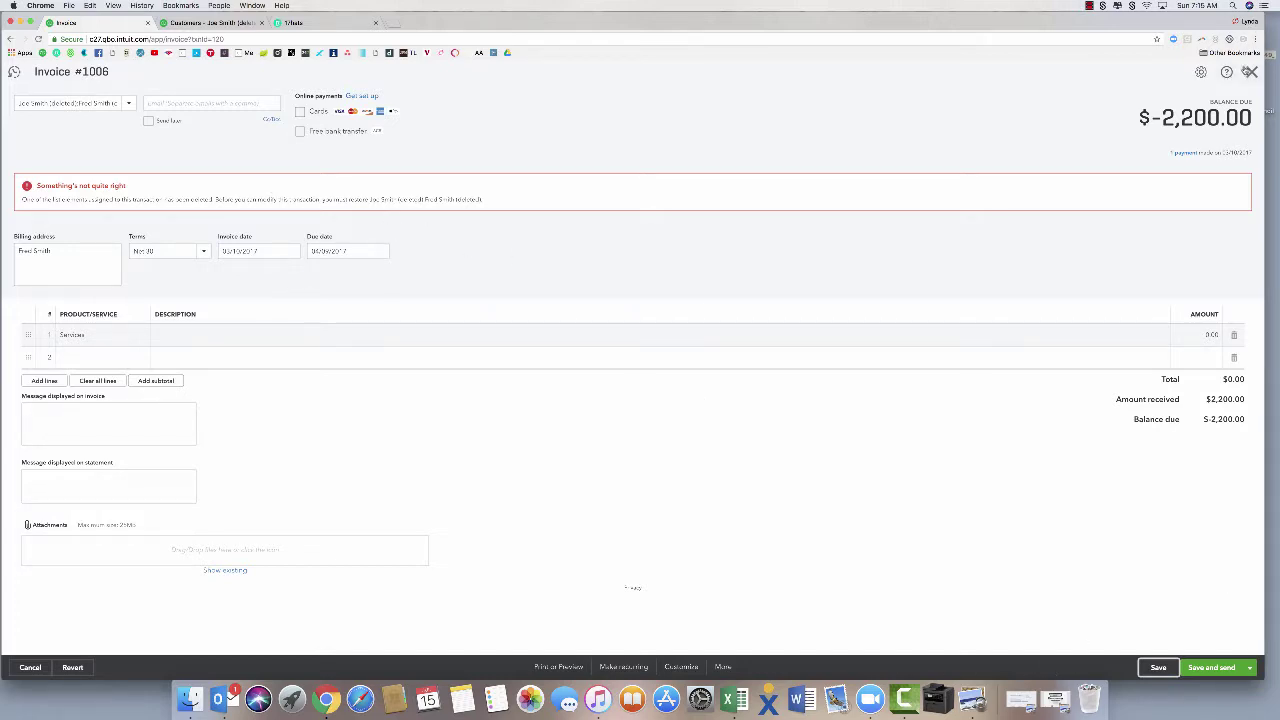
click(1251, 72)
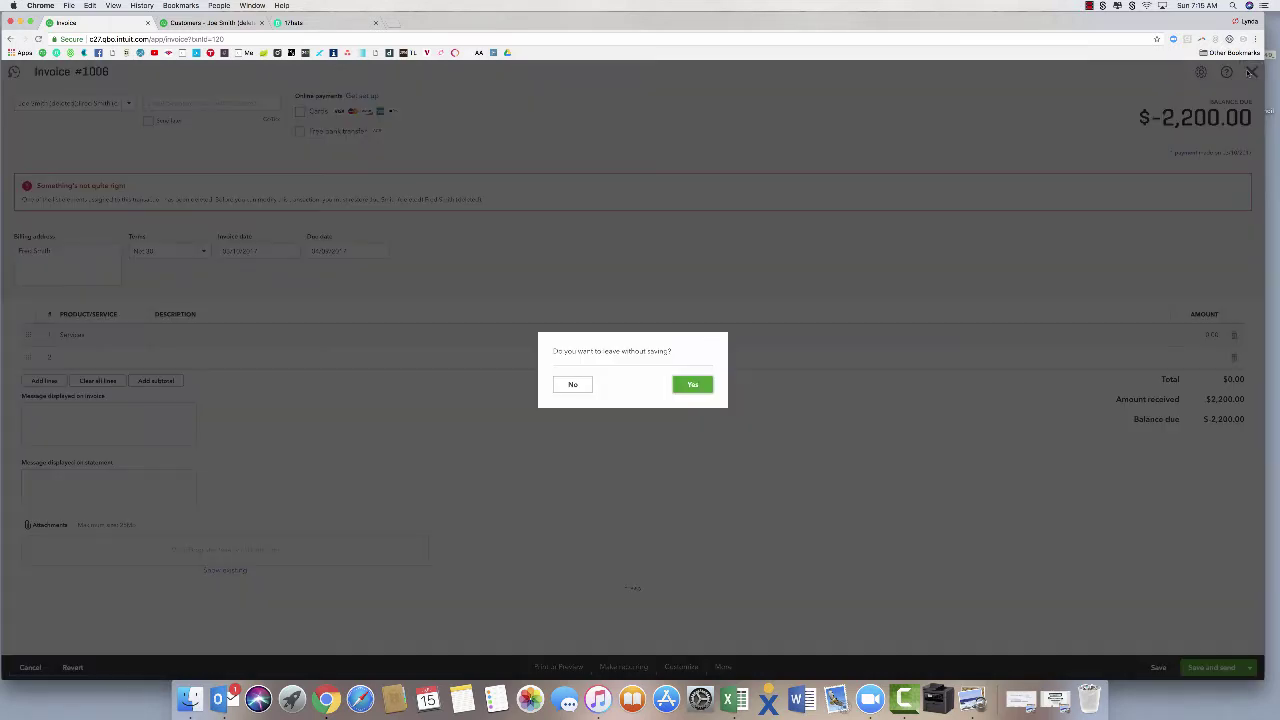
click(693, 386)
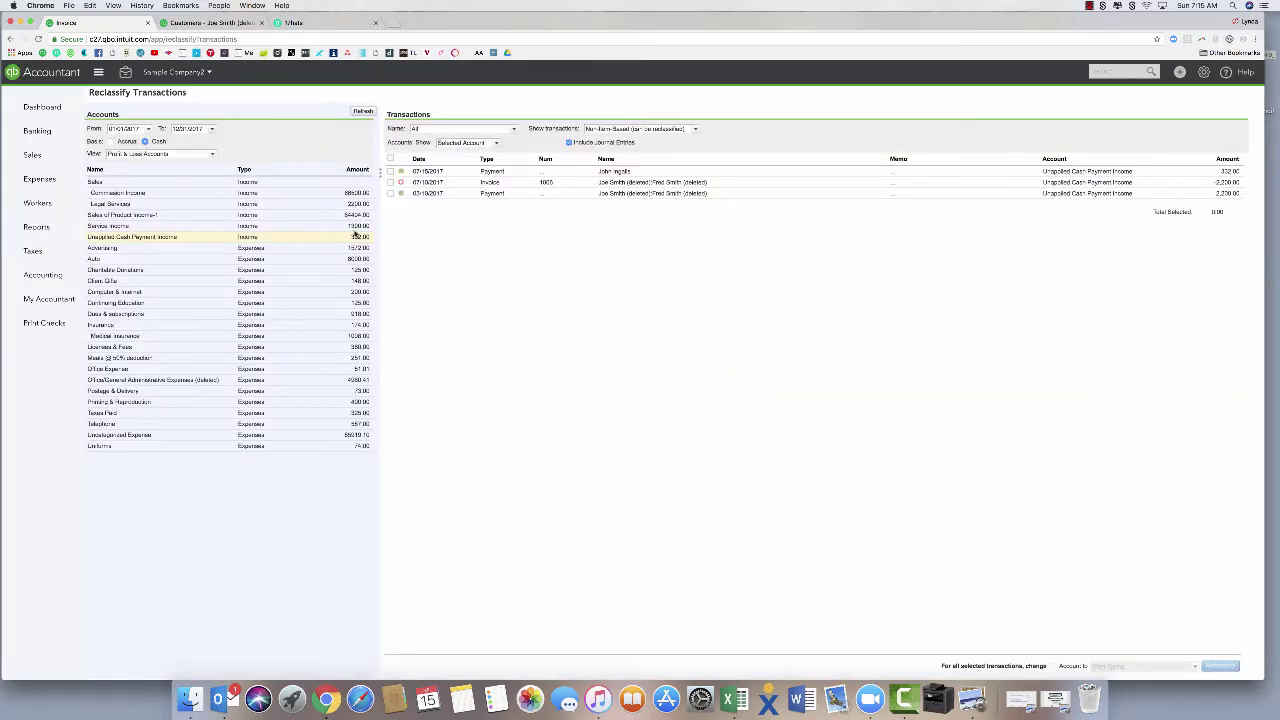
Try again to make the deleted sub-customer active from its customer page.
click(208, 22)
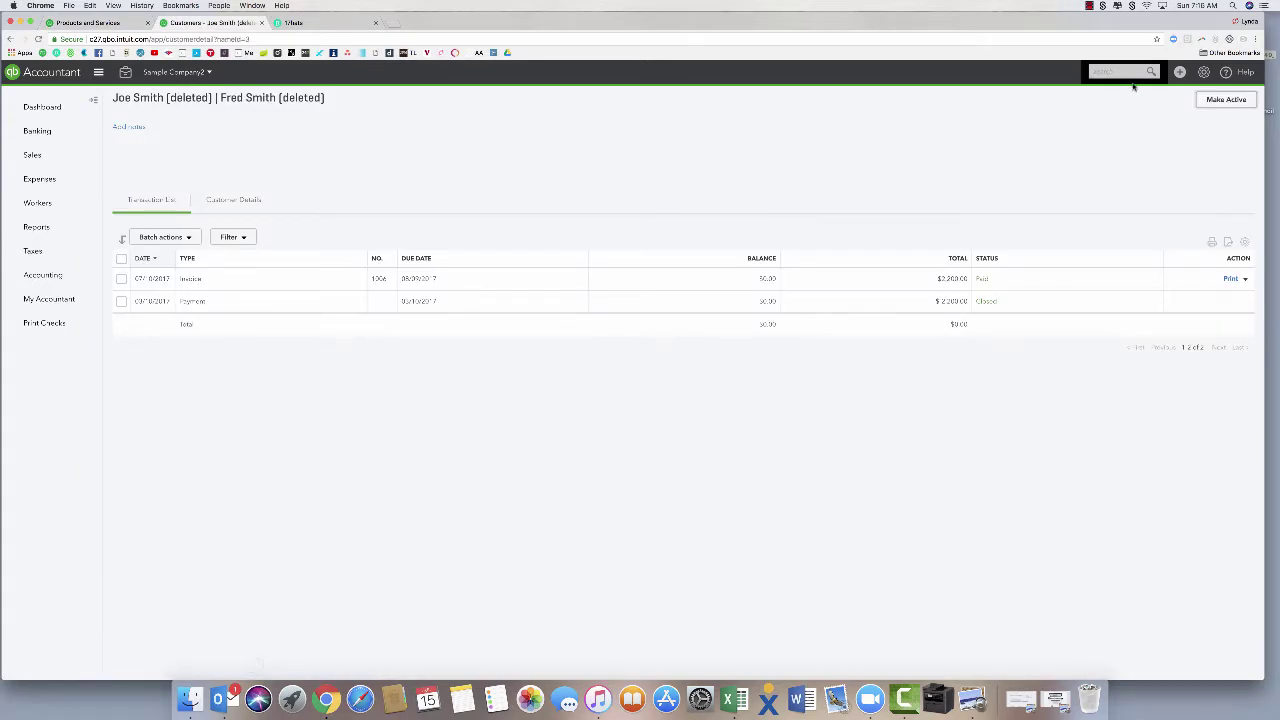
click(1212, 100)
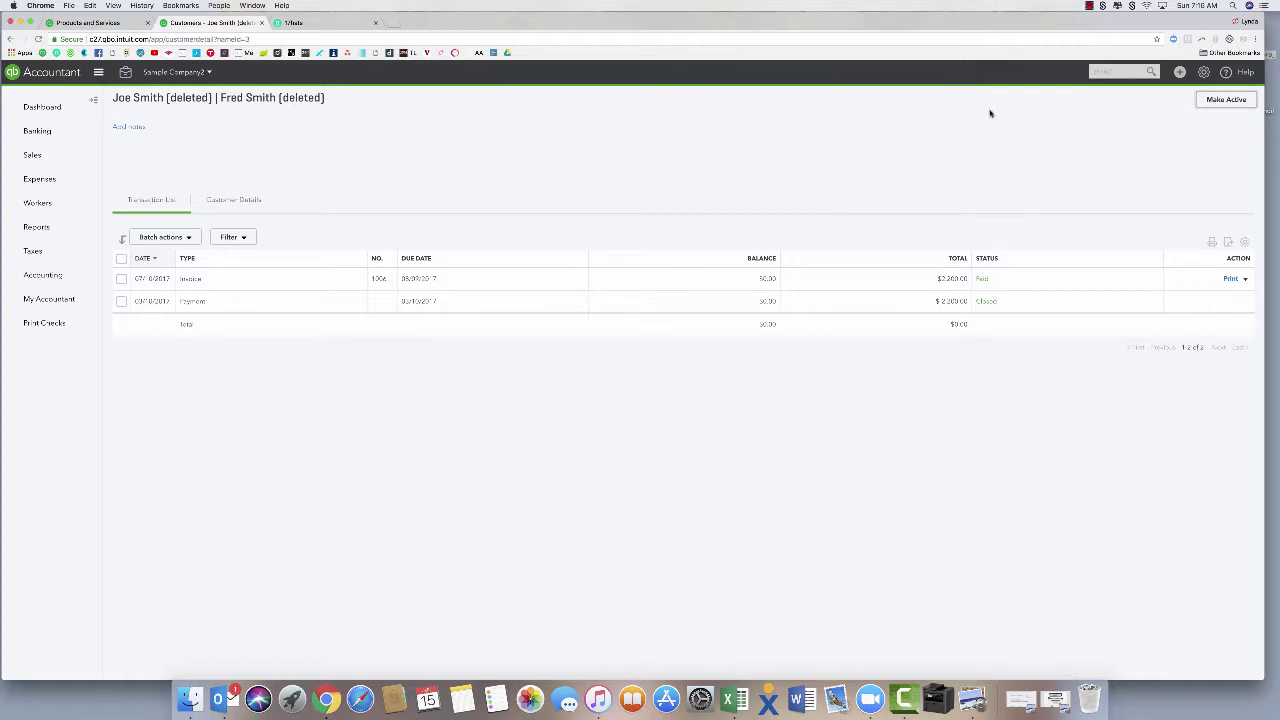
click(1226, 99)
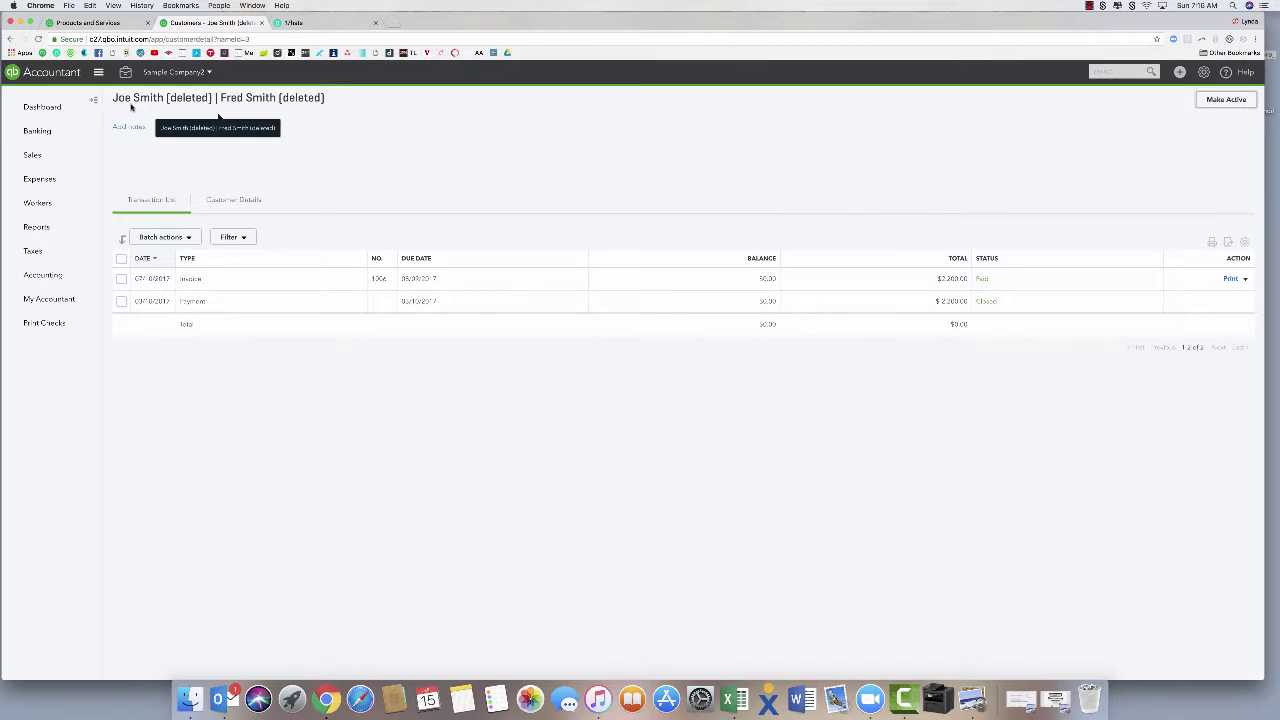
Include inactive customers in the customer list and make the deleted parent customer active.
click(33, 155)
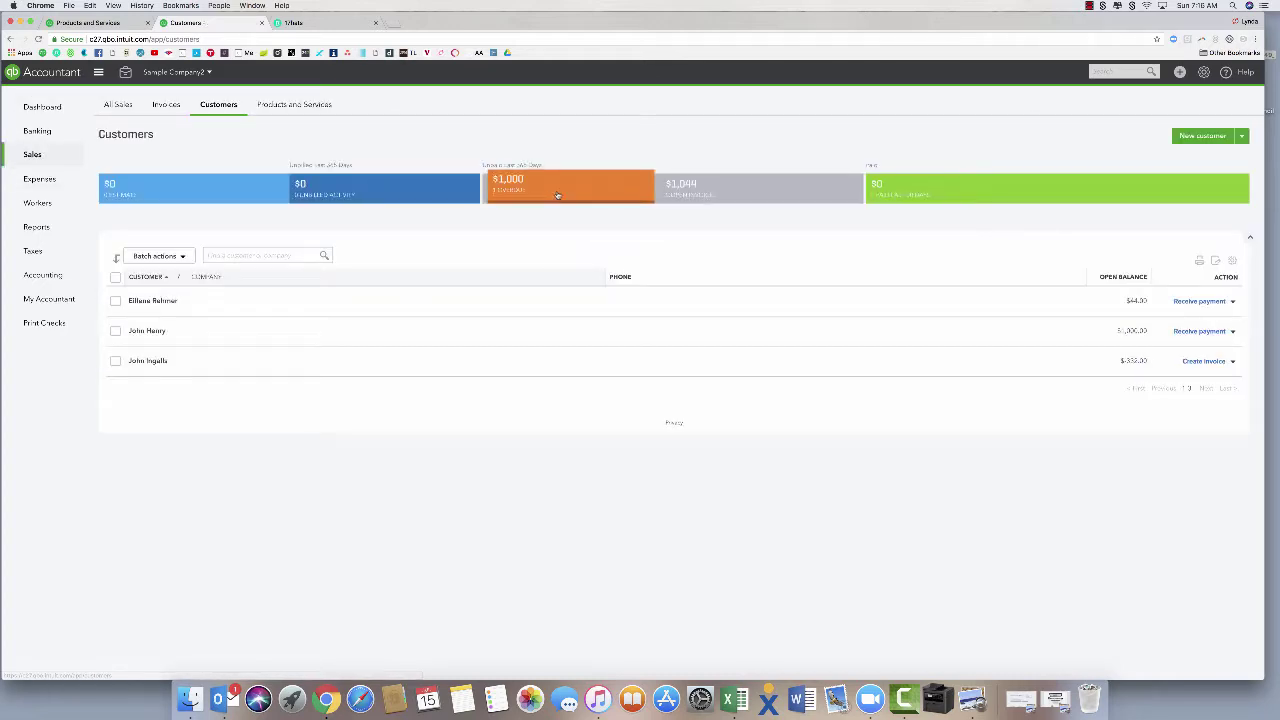
click(1234, 262)
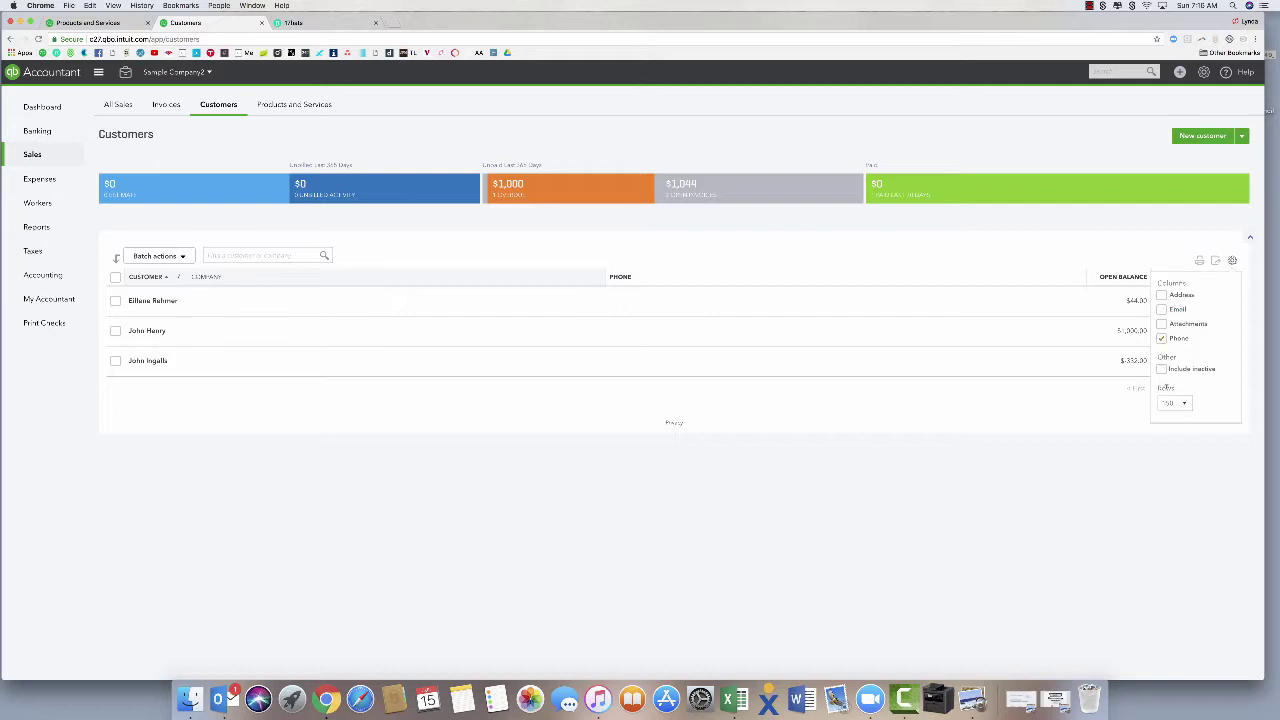
click(1161, 370)
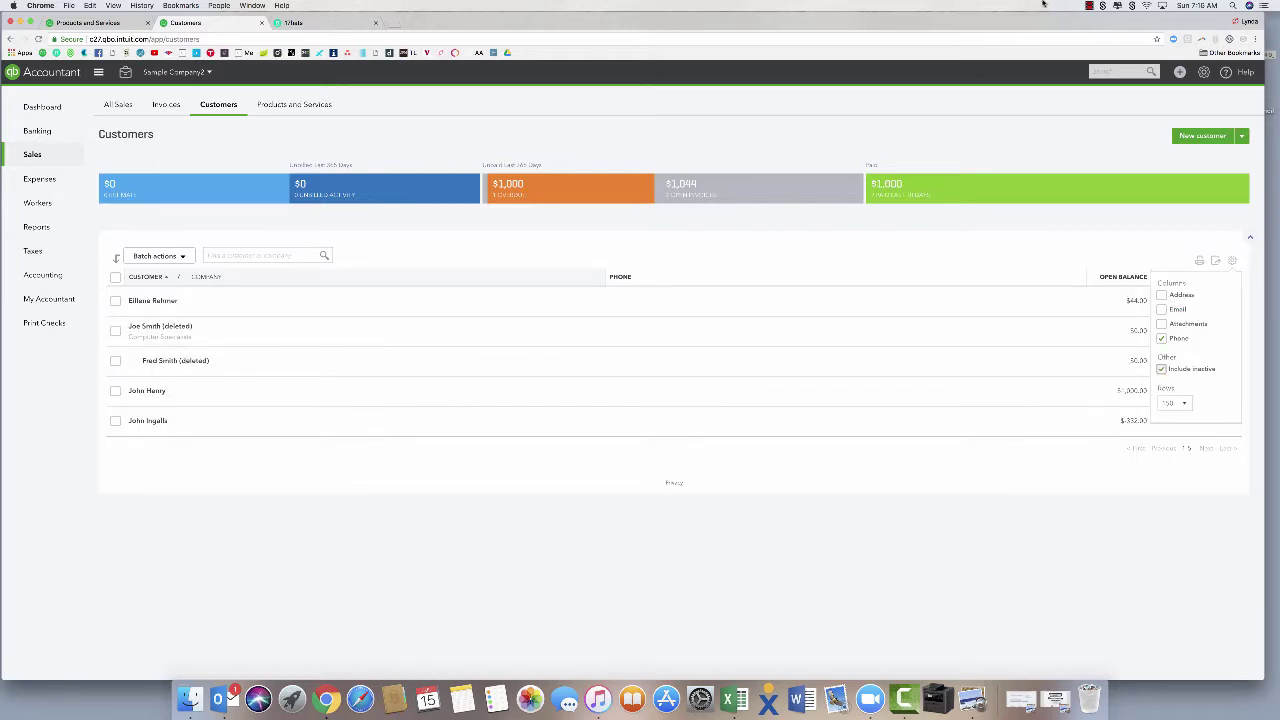
click(383, 337)
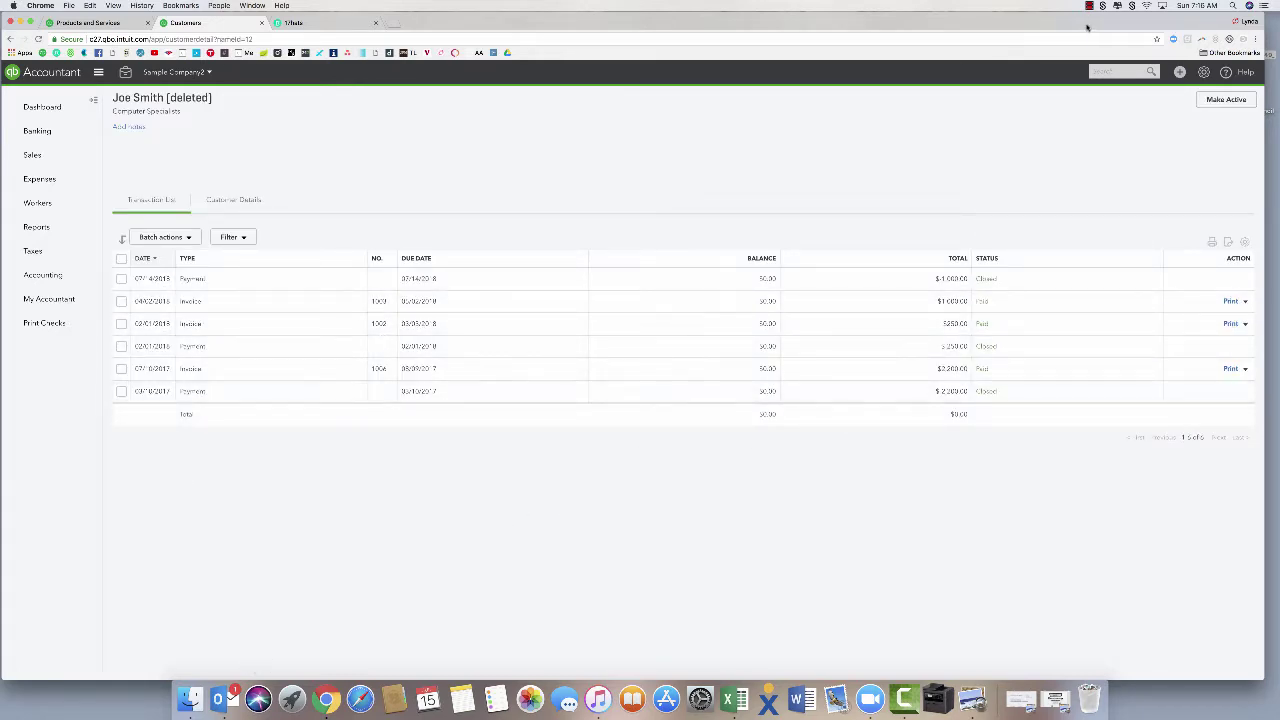
click(1222, 100)
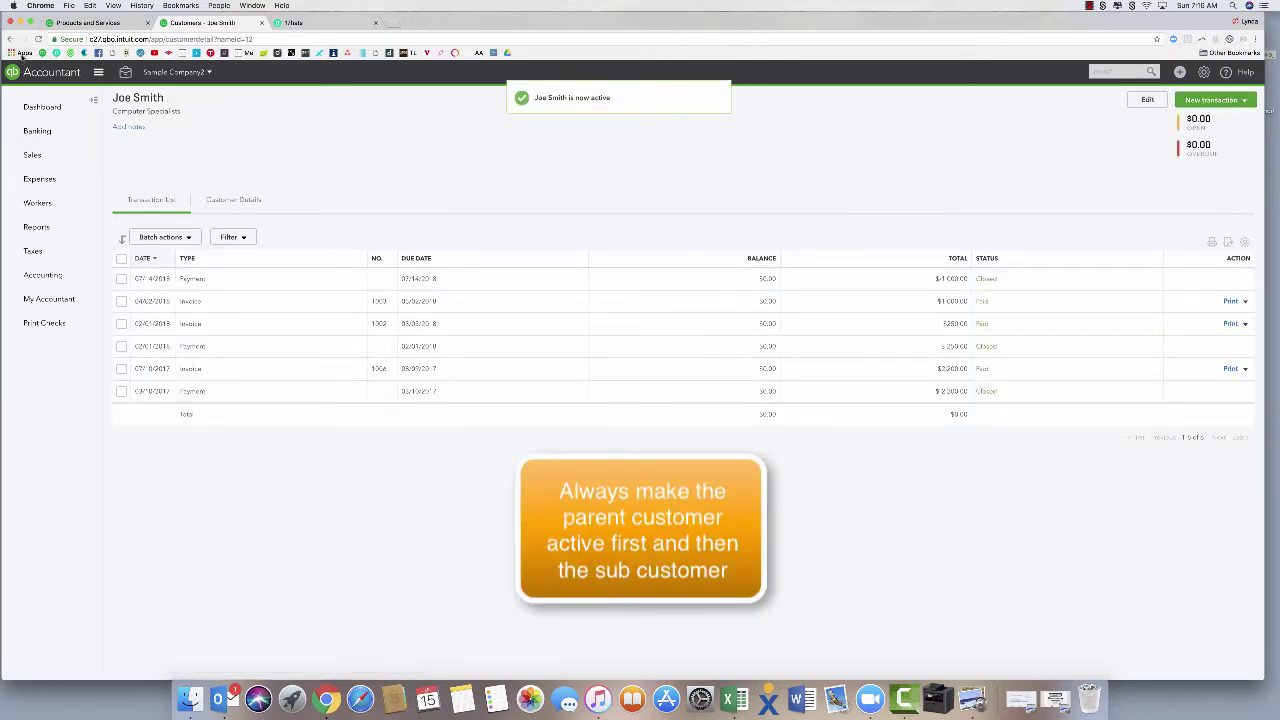
Show inactive customers in the list again and make the reactivated parent's deleted sub-customer active.
click(32, 154)
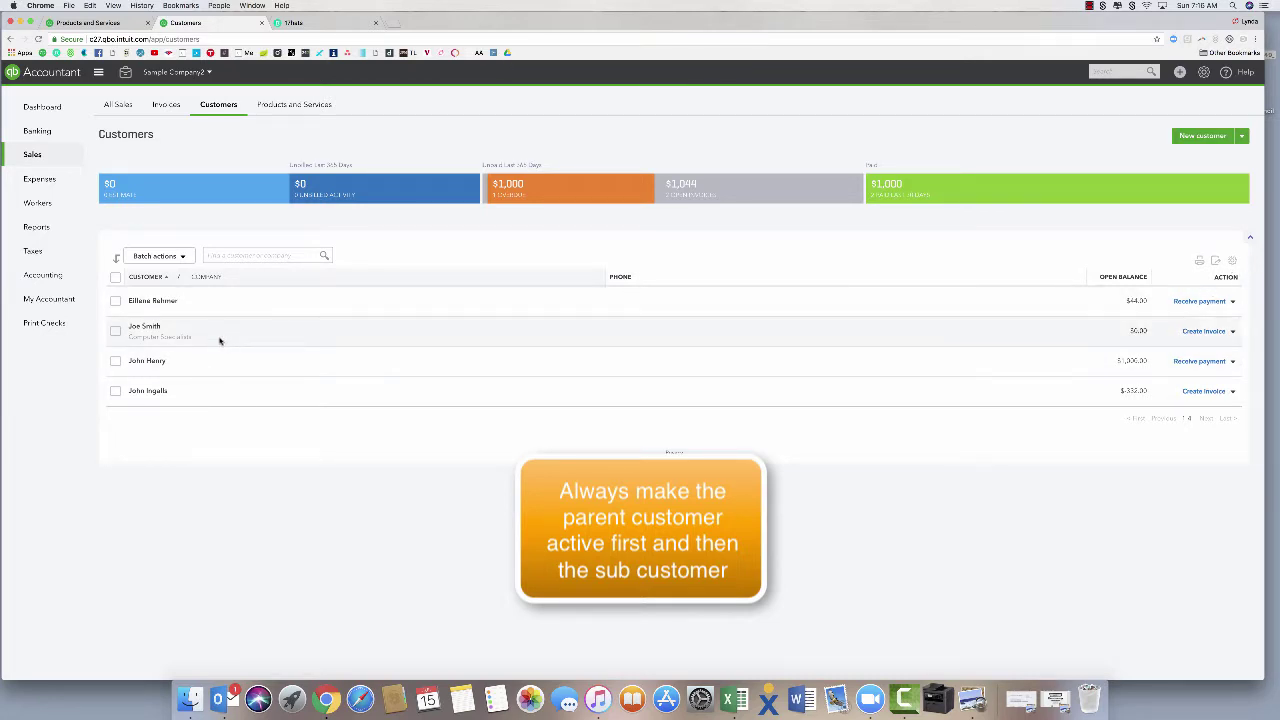
click(1233, 261)
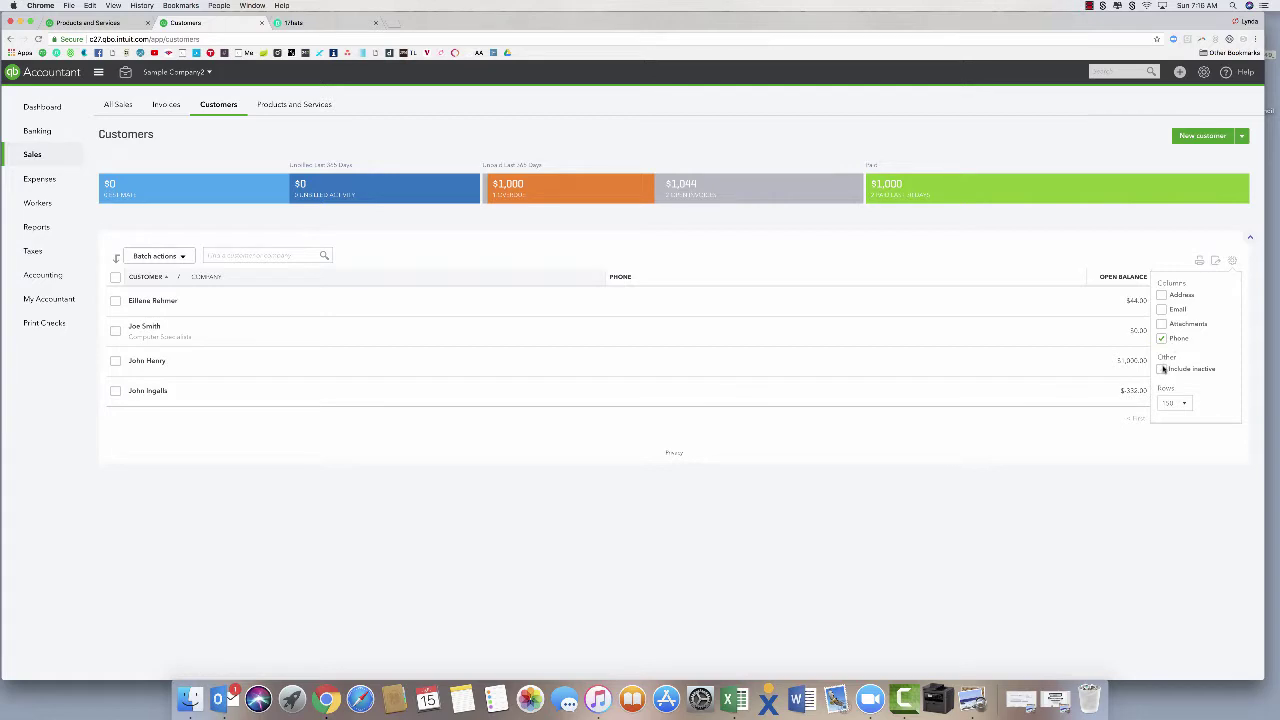
click(1163, 369)
click(257, 364)
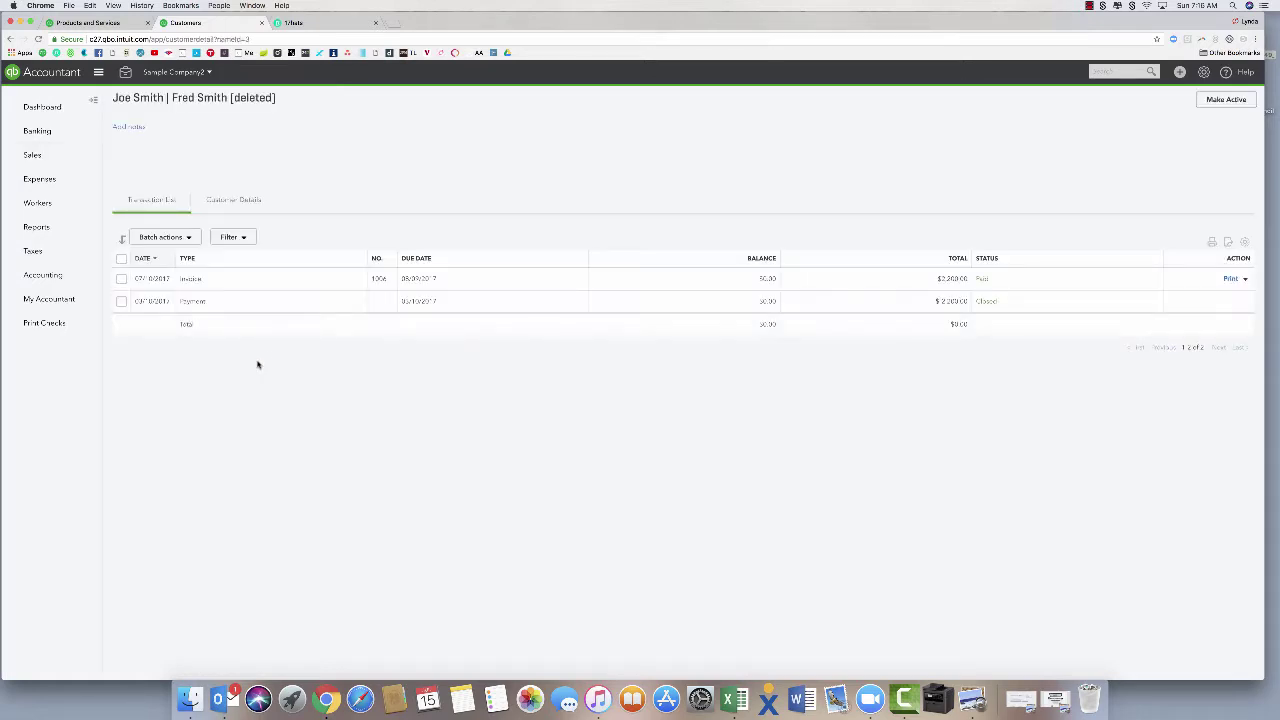
click(1202, 105)
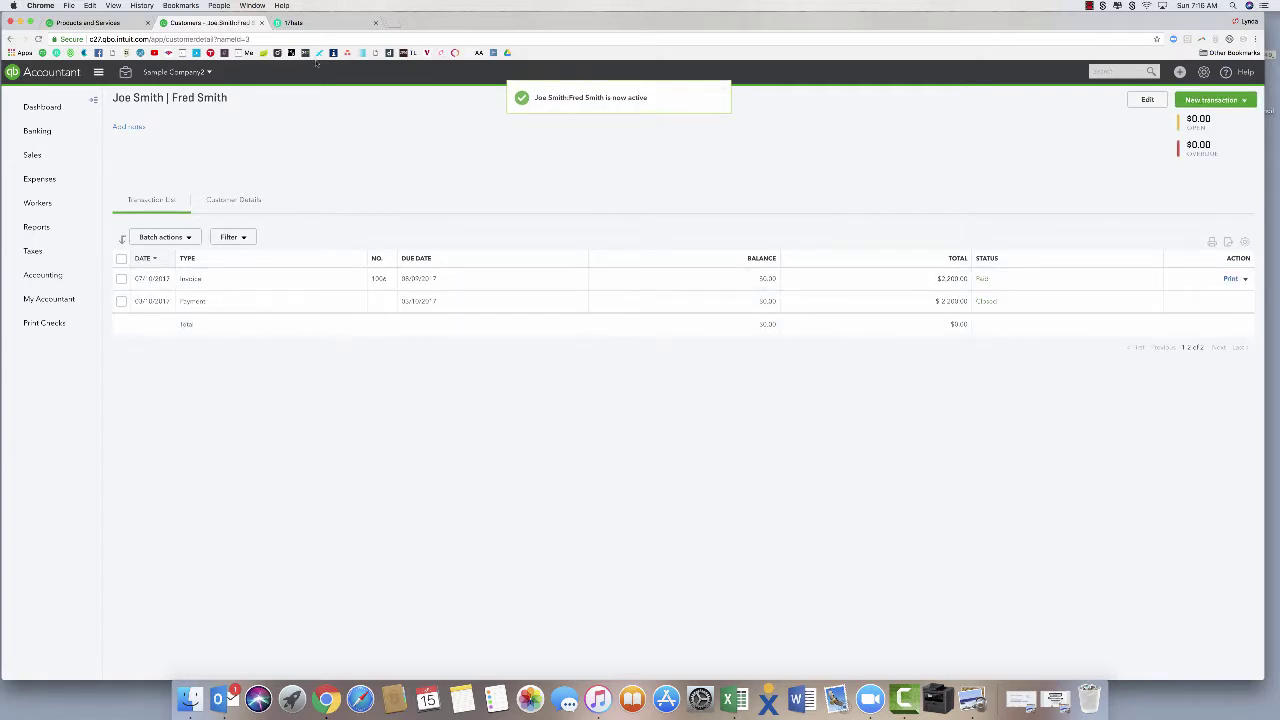
Reload the Reclassify Transactions page and open the 2,200.00 invoice posted to Unapplied Cash Payment Income.
click(90, 23)
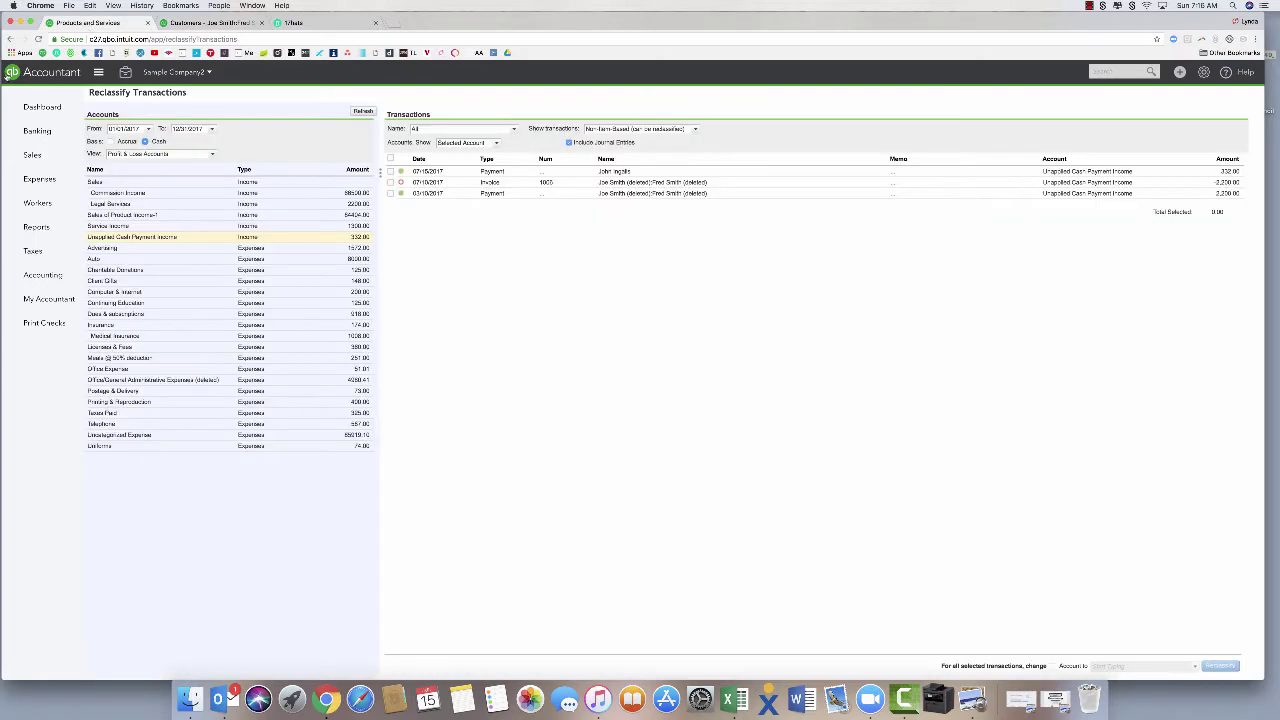
click(37, 39)
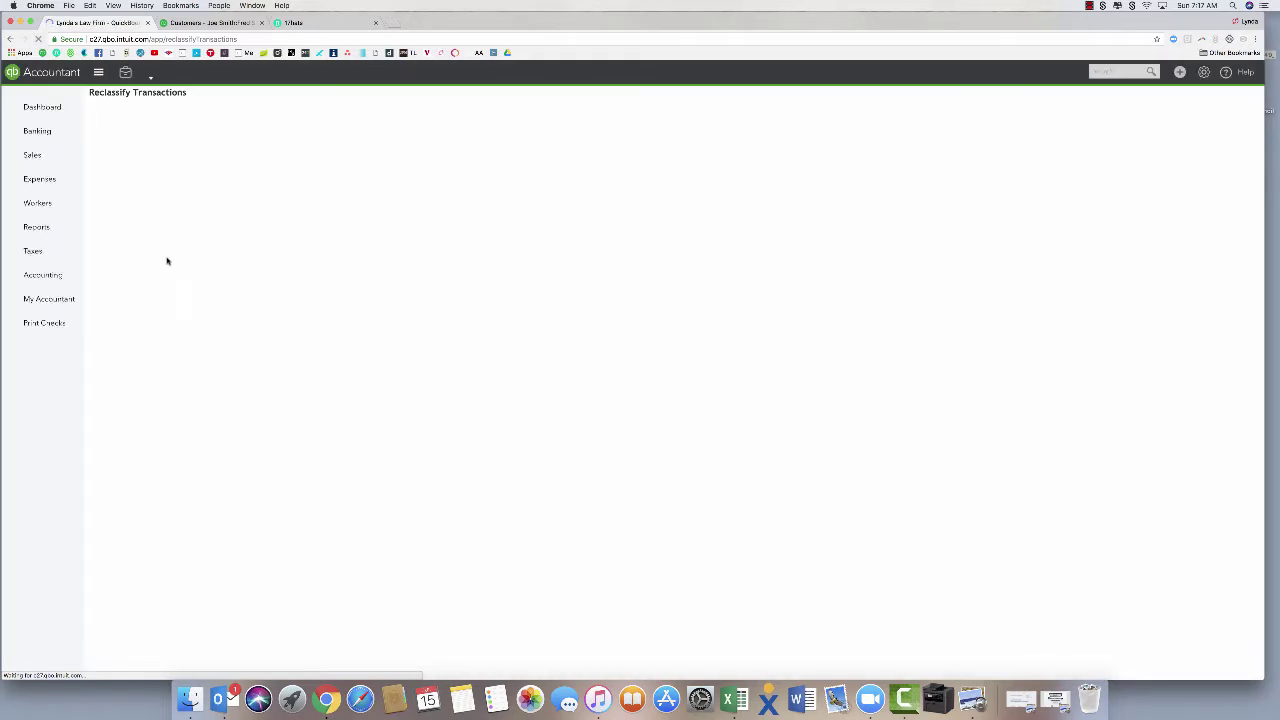
click(300, 237)
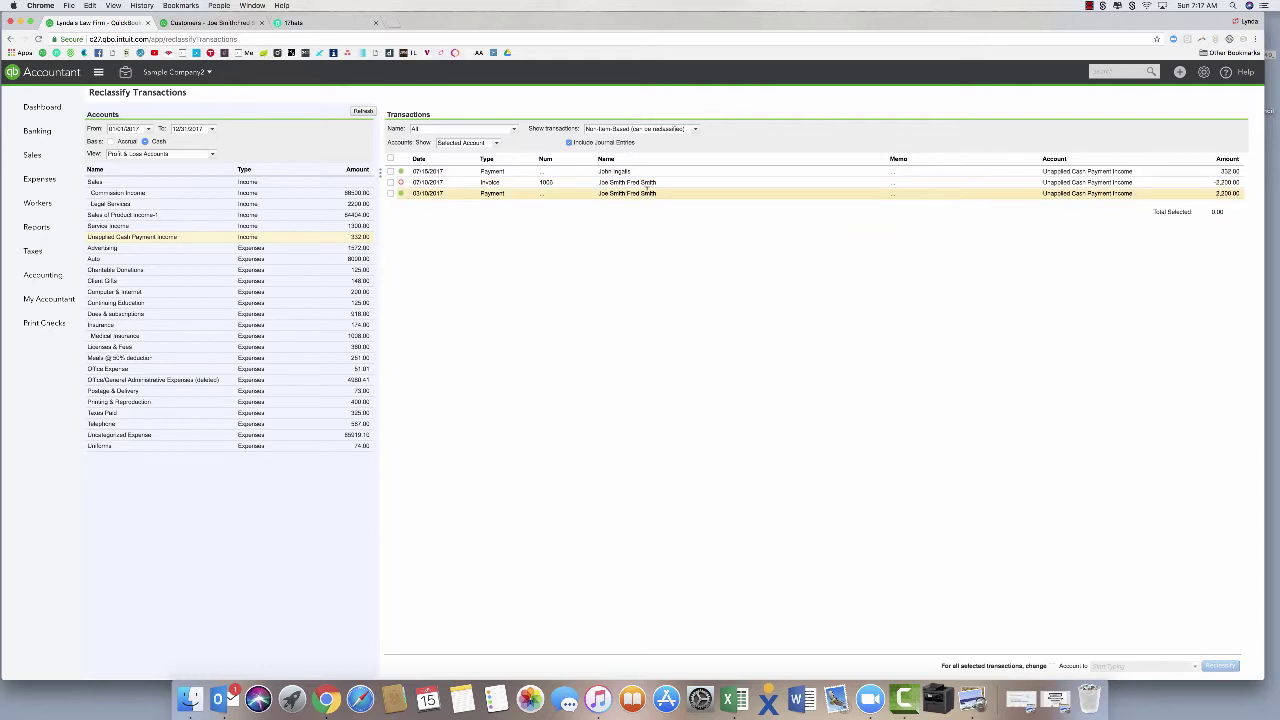
click(630, 182)
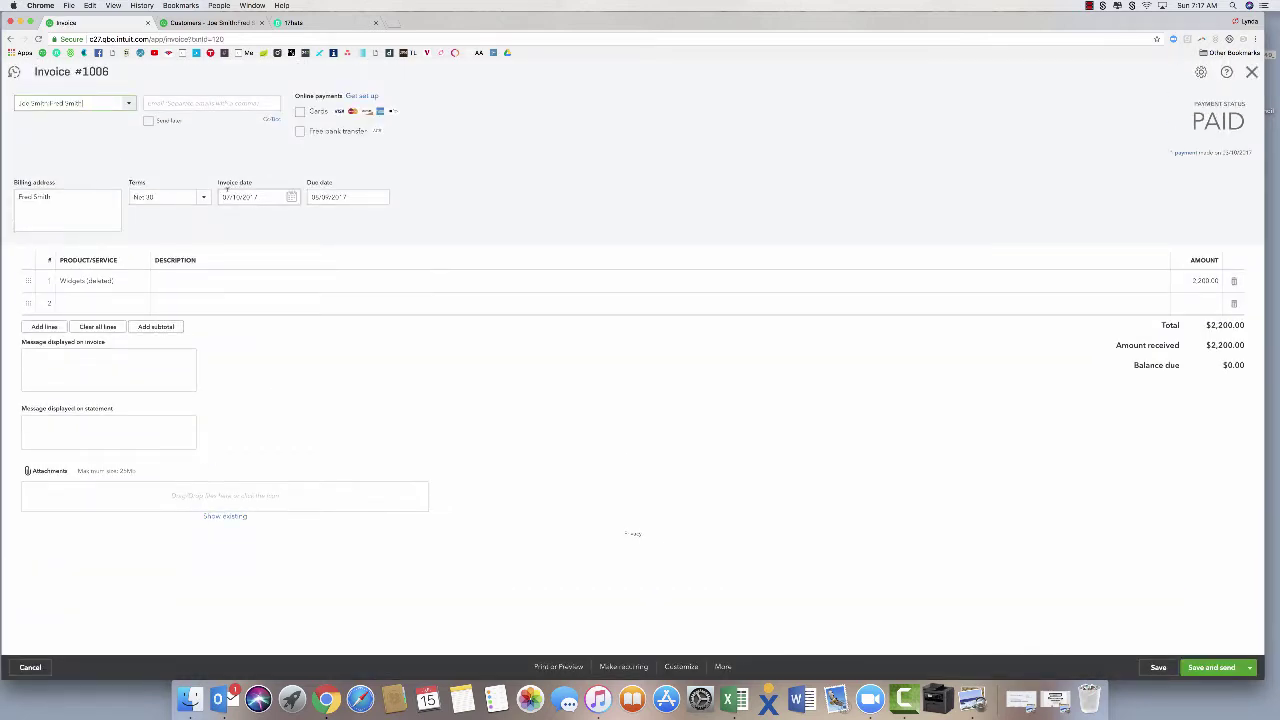
Set the invoice date to 03/10/2017 and save the change to the linked transaction.
click(228, 195)
click(1156, 667)
click(731, 396)
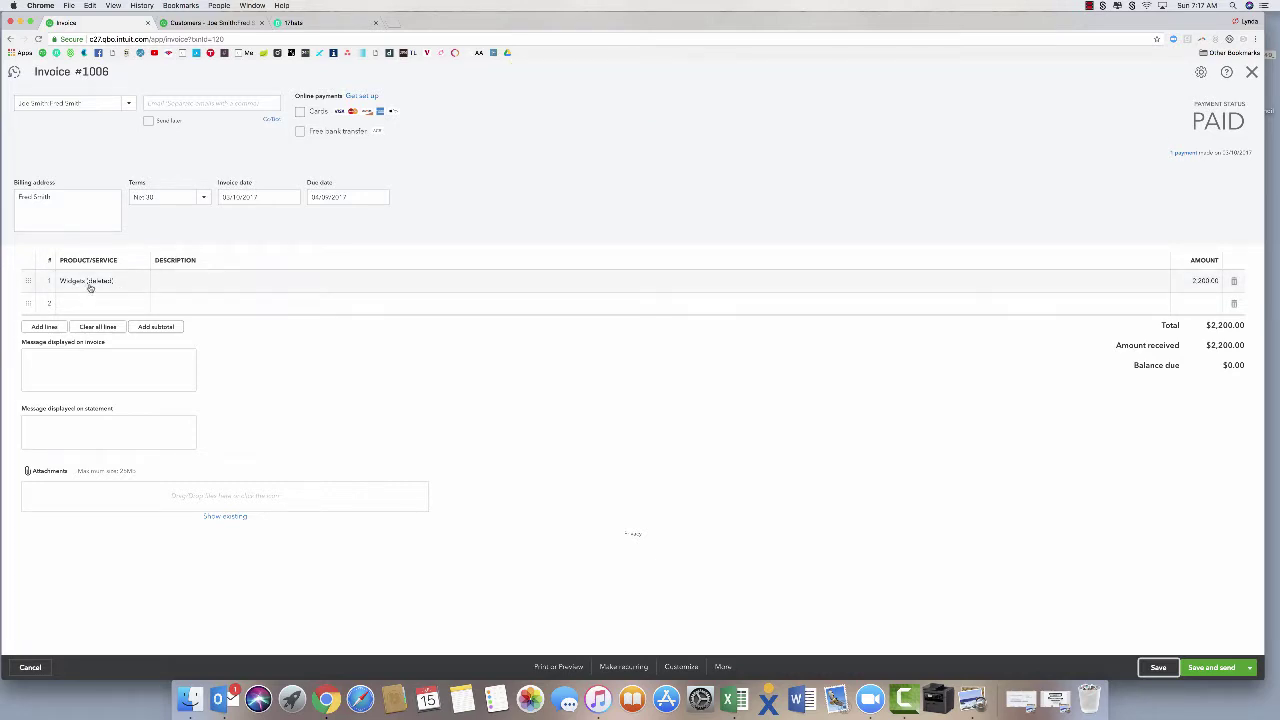
Replace the deleted Widgets product on the invoice's first line with Services and set the line amount to 2,200.
click(126, 279)
click(144, 281)
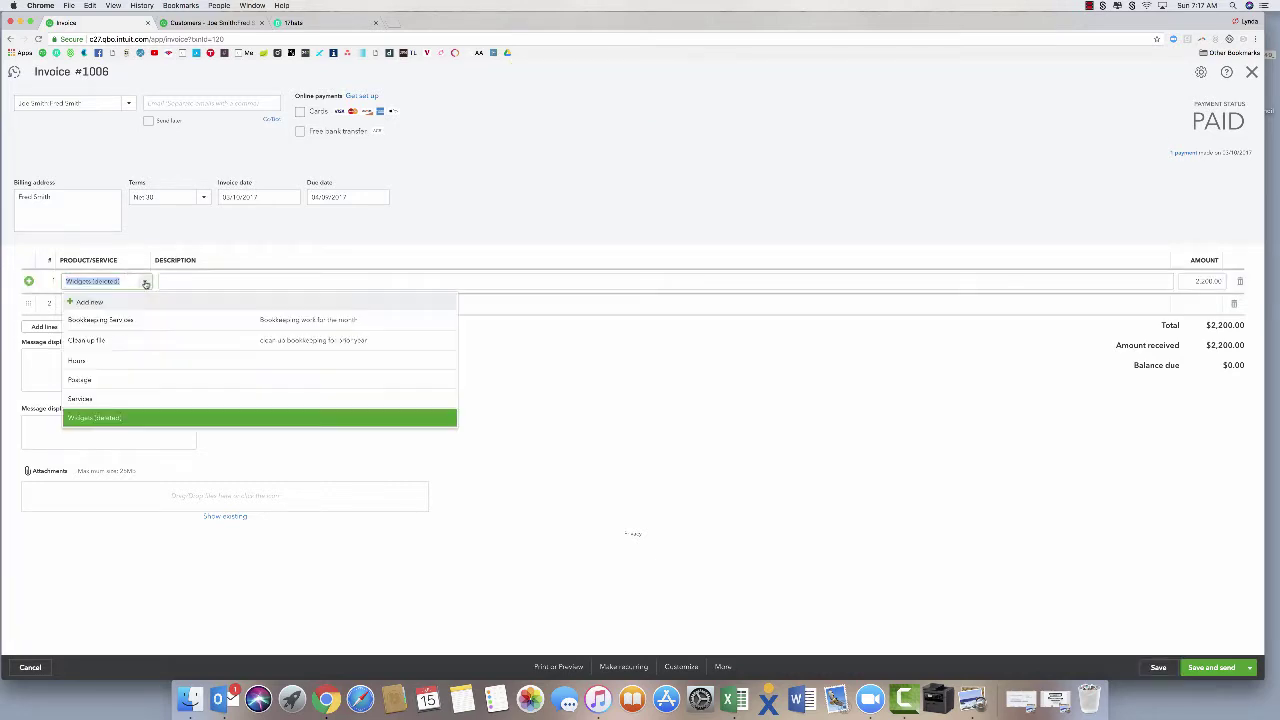
click(98, 398)
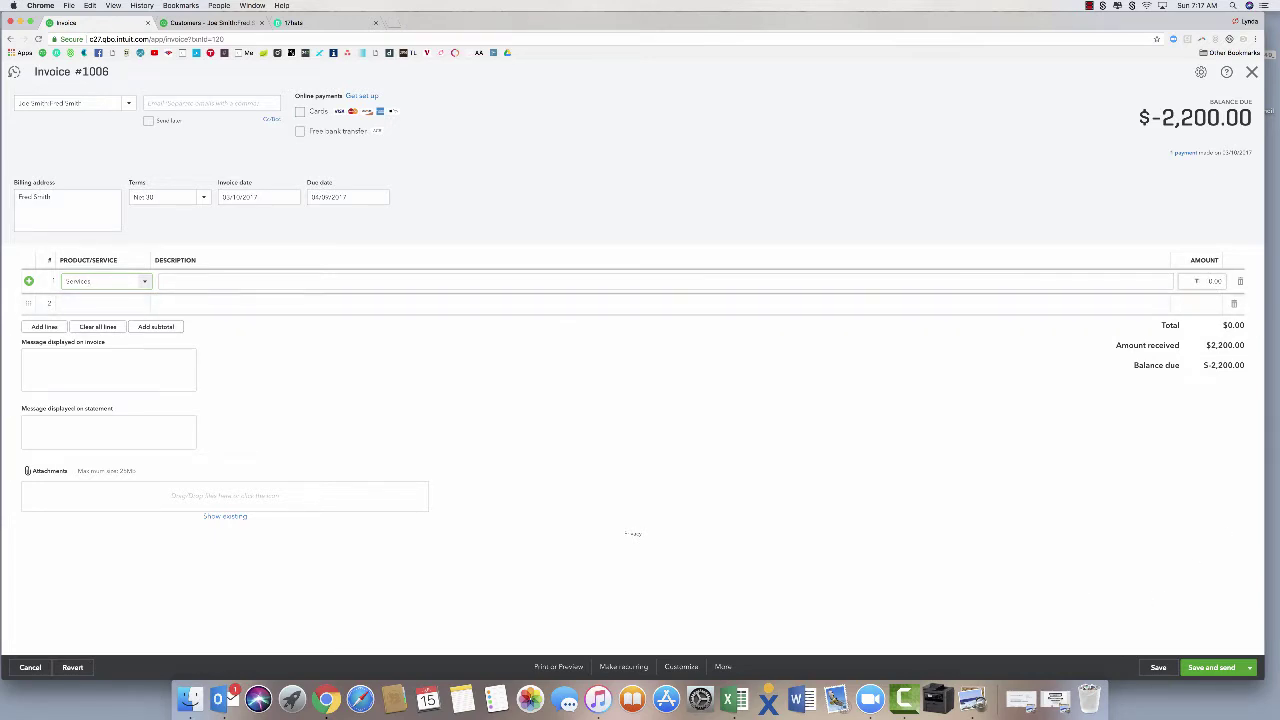
click(1208, 281)
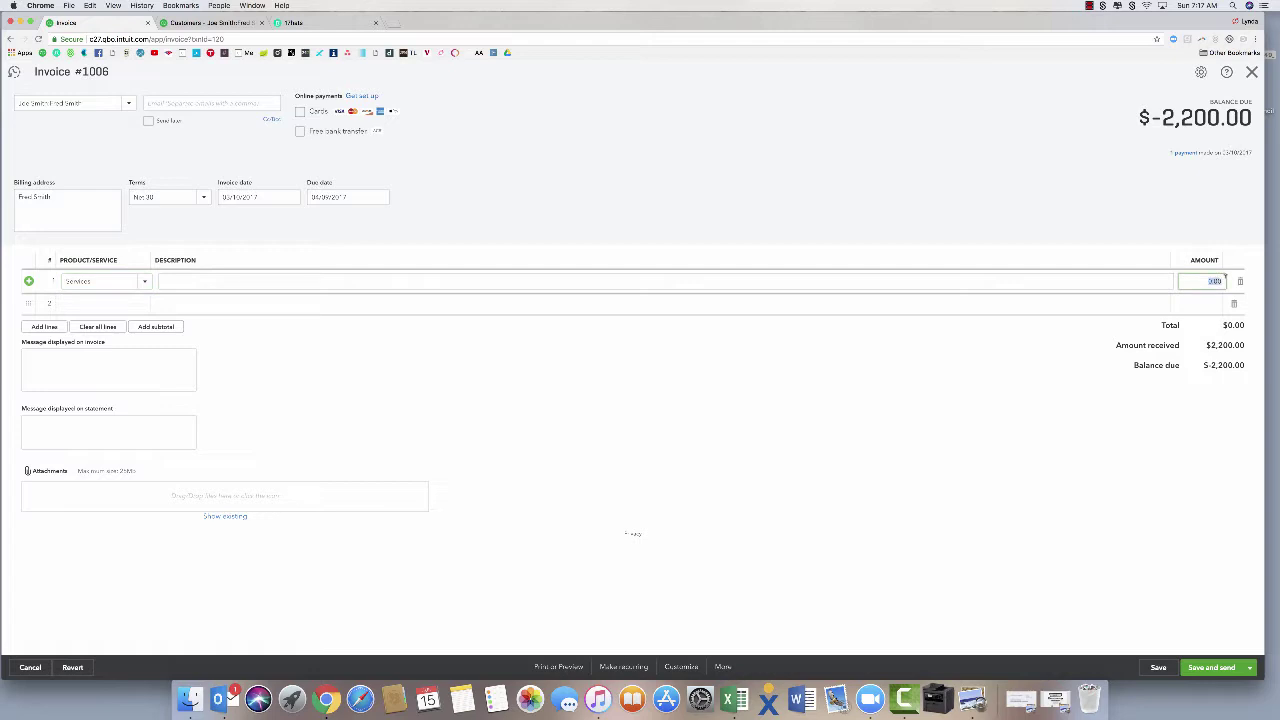
text(2,200)
click(874, 320)
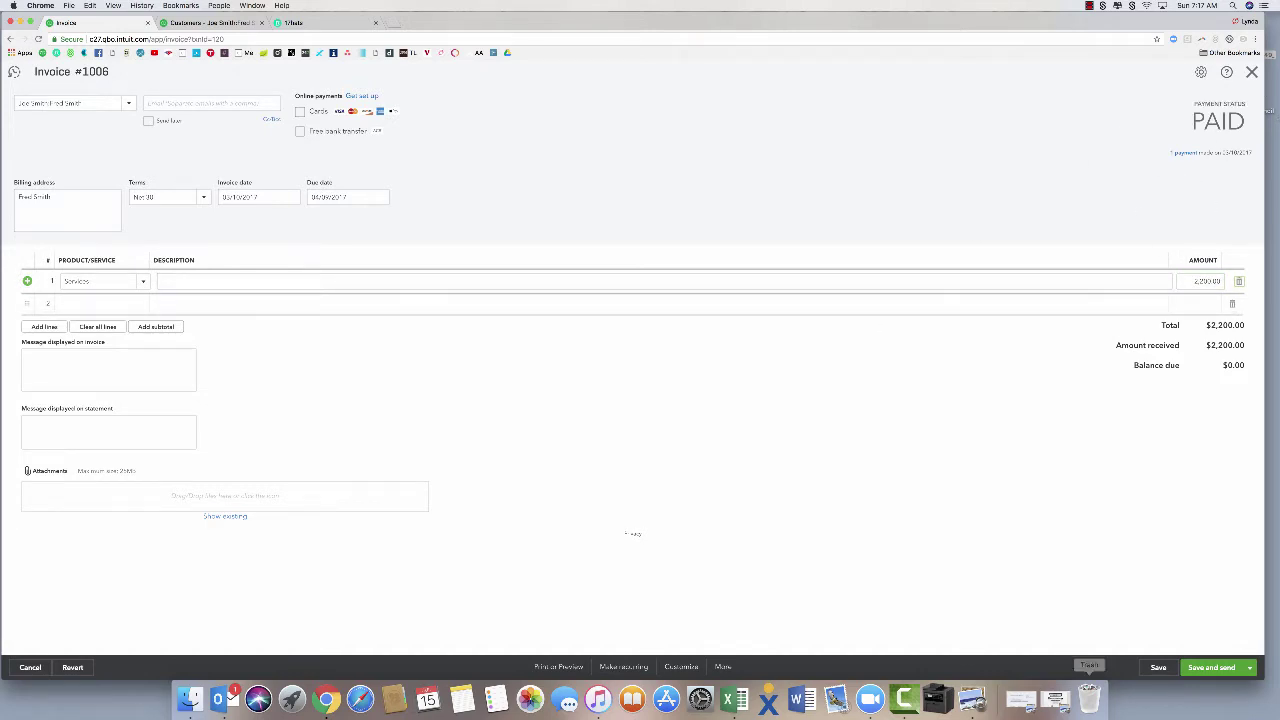
Save and close the invoice, and reload the list of transactions under Unapplied Cash Payment Income.
click(1163, 670)
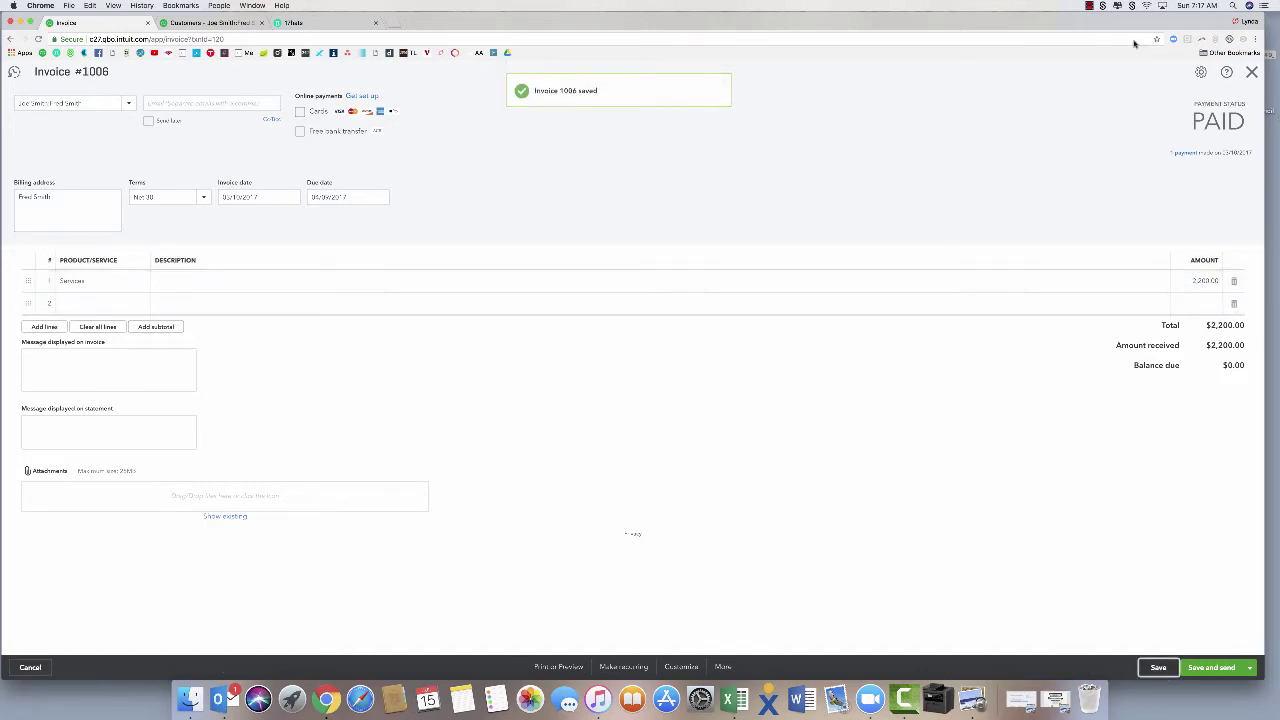
click(1251, 73)
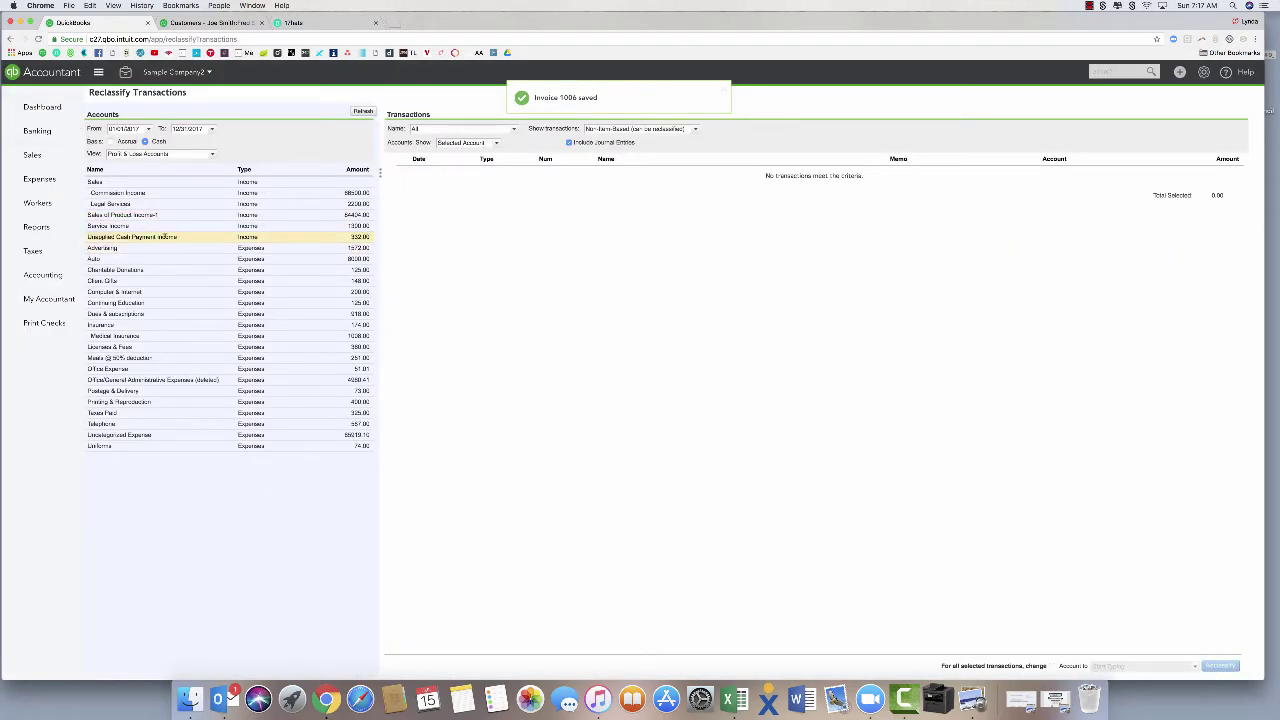
click(164, 237)
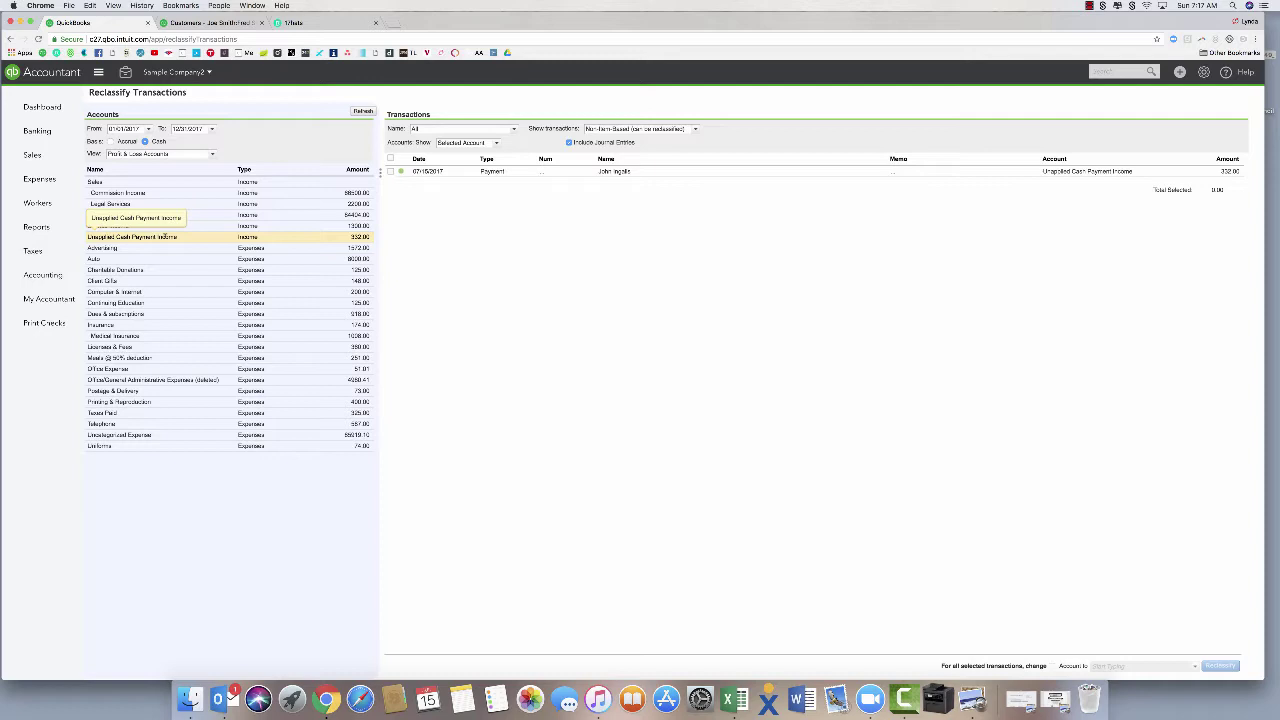